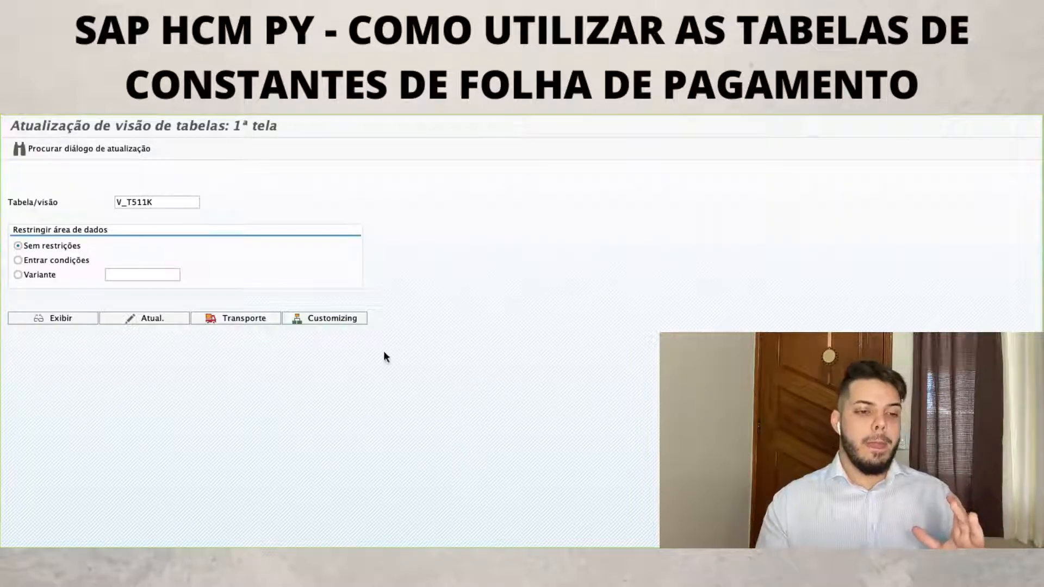
# - Open view V_T511K for maintenance with country grouping 37
pyautogui.doubleClick(116, 202)
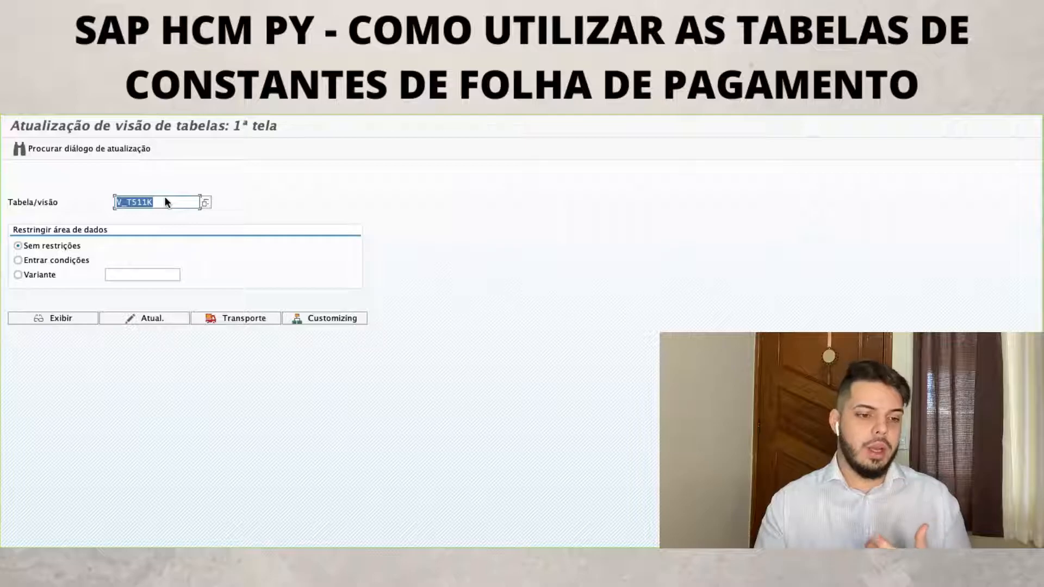
pyautogui.doubleClick(124, 210)
pyautogui.moveTo(125, 201); pyautogui.dragTo(154, 201)
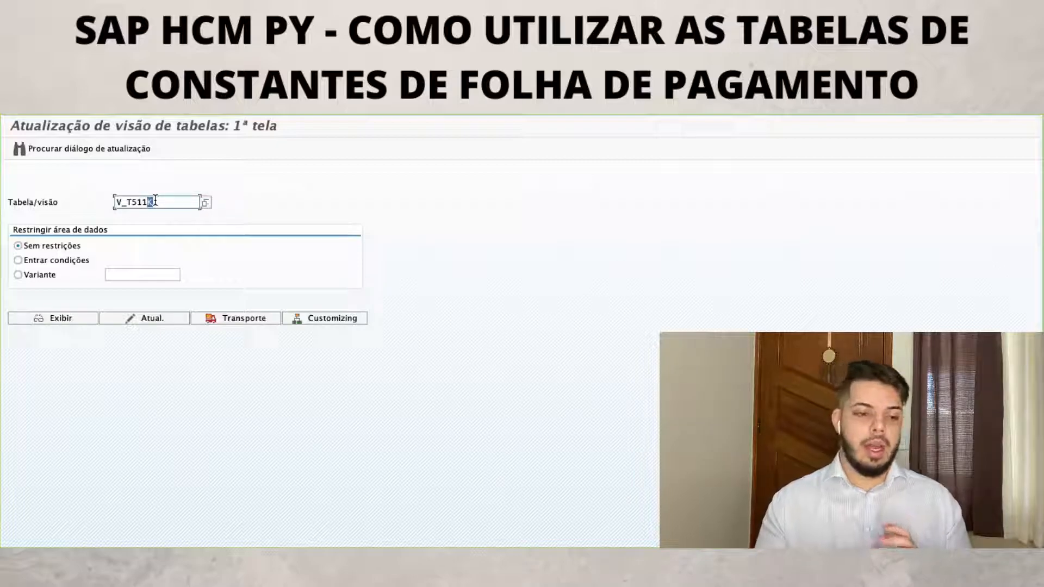
pyautogui.click(136, 319)
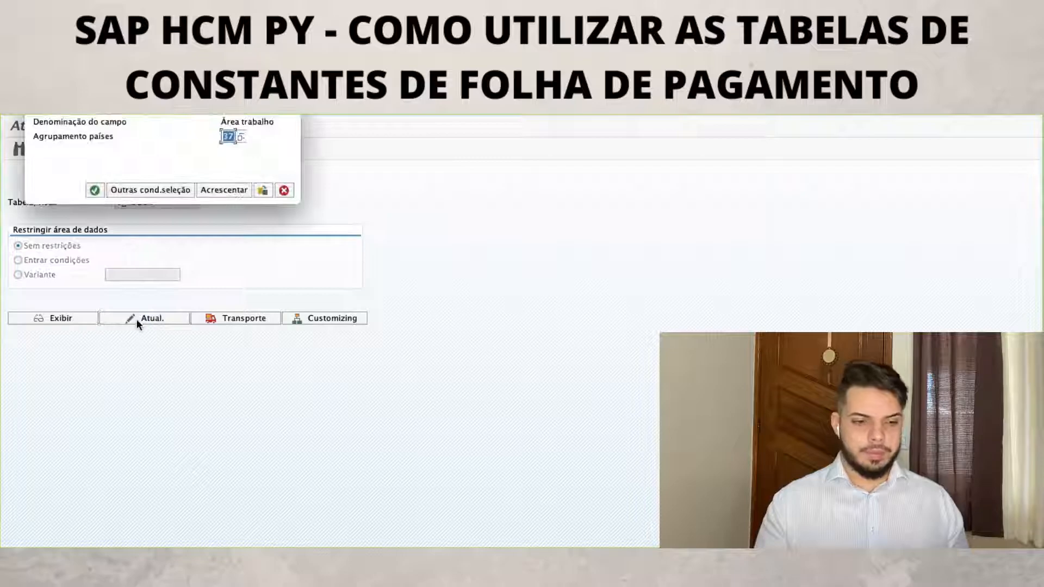
pyautogui.moveTo(121, 108); pyautogui.dragTo(134, 154)
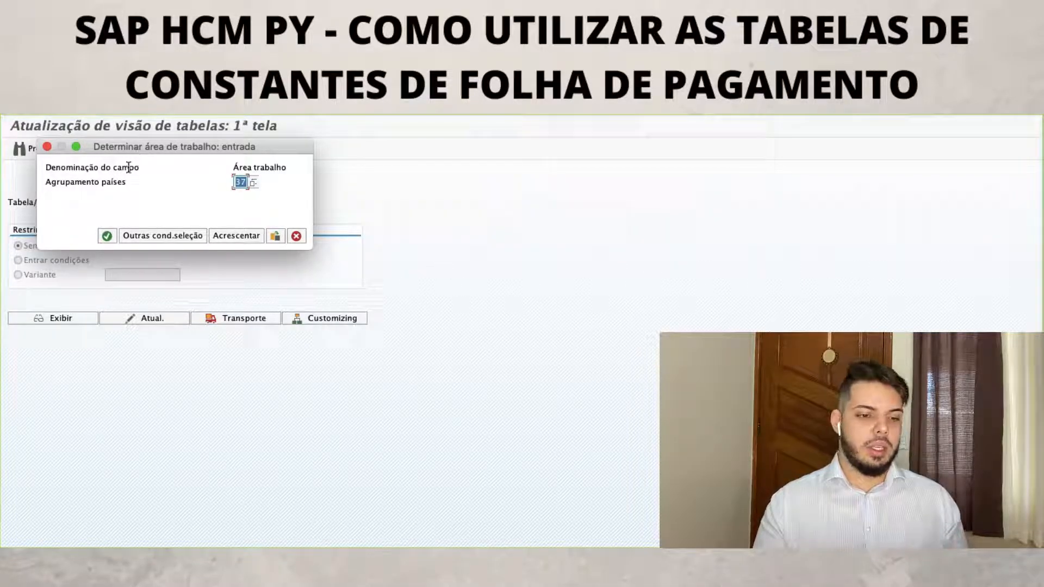
pyautogui.click(107, 235)
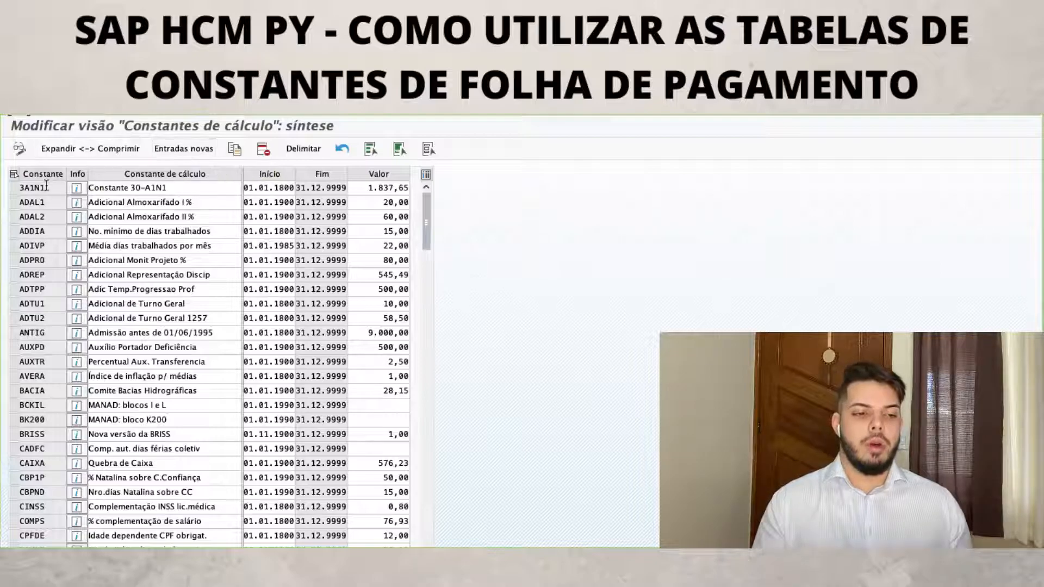
pyautogui.click(13, 191)
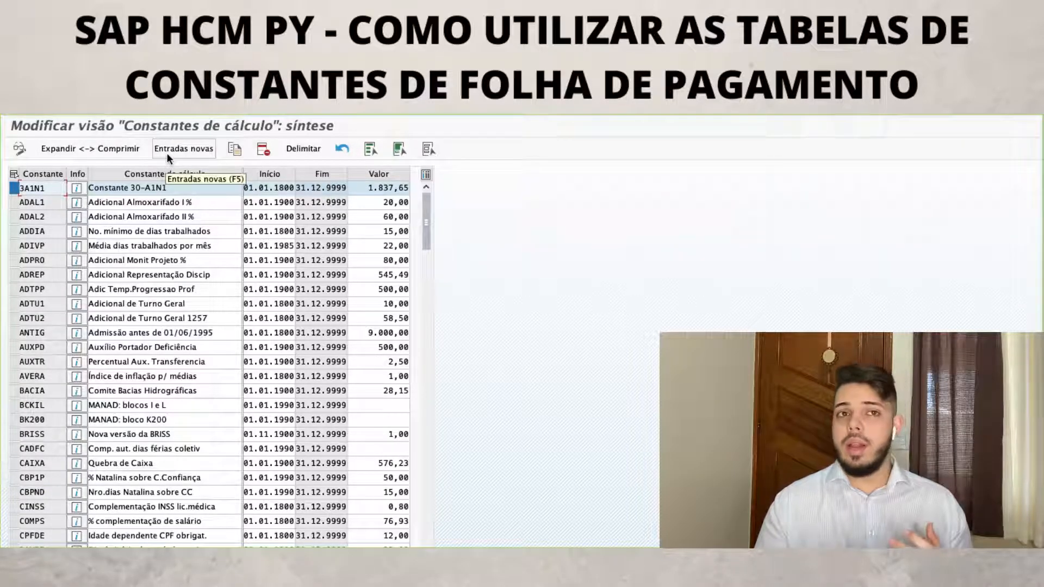
pyautogui.click(16, 188)
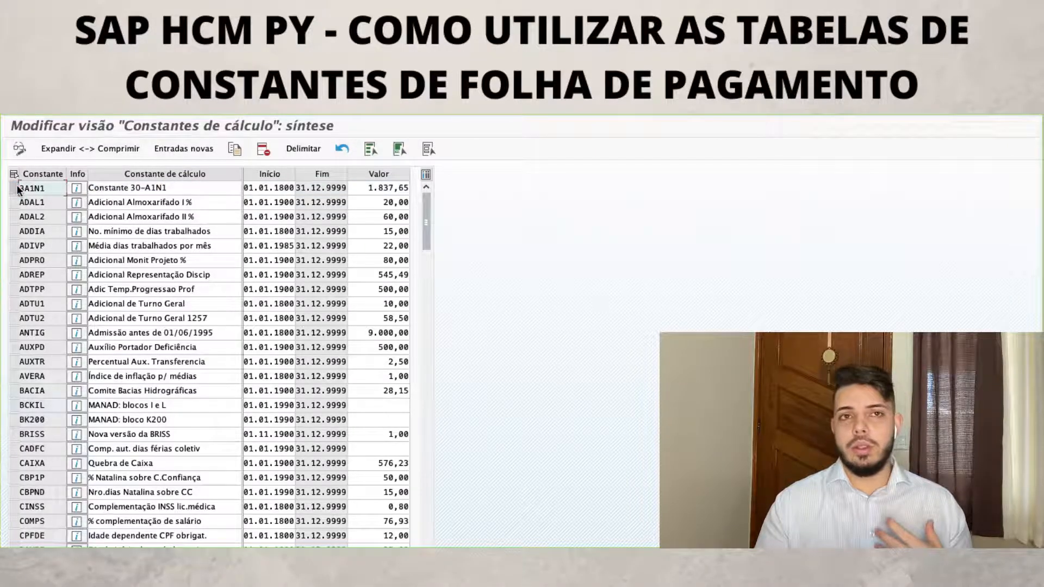
# - Create a new entry for constant ADC01 with the description "Constante para Cálculo Adc 01"
pyautogui.click(181, 151)
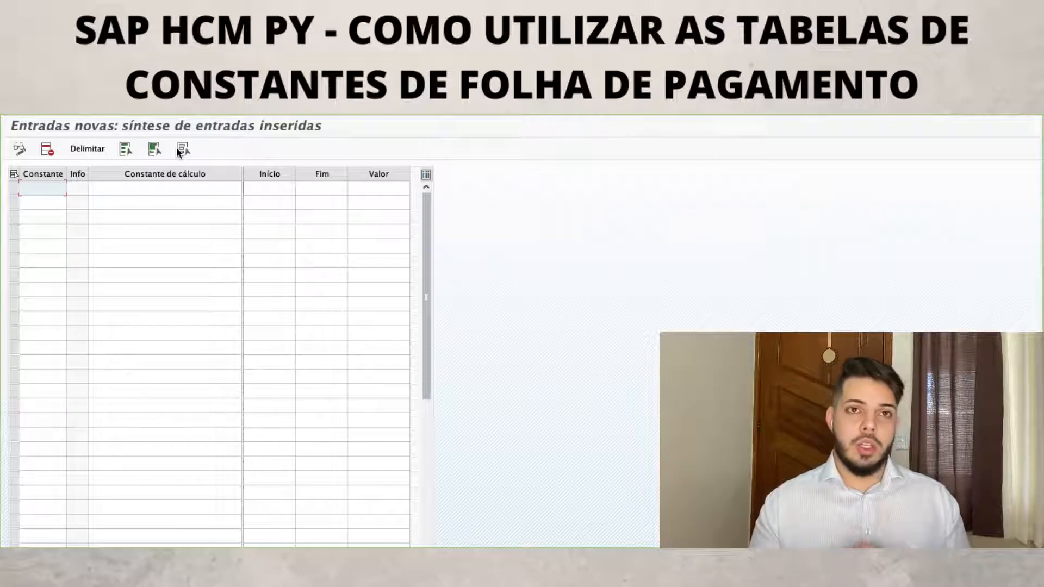
pyautogui.write('ADC01')
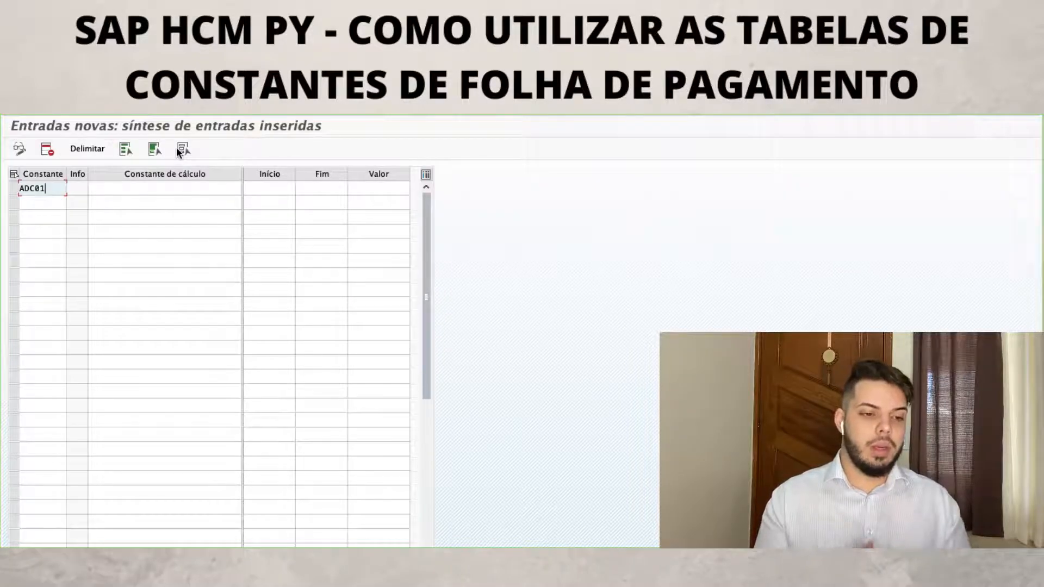
pyautogui.click(132, 195)
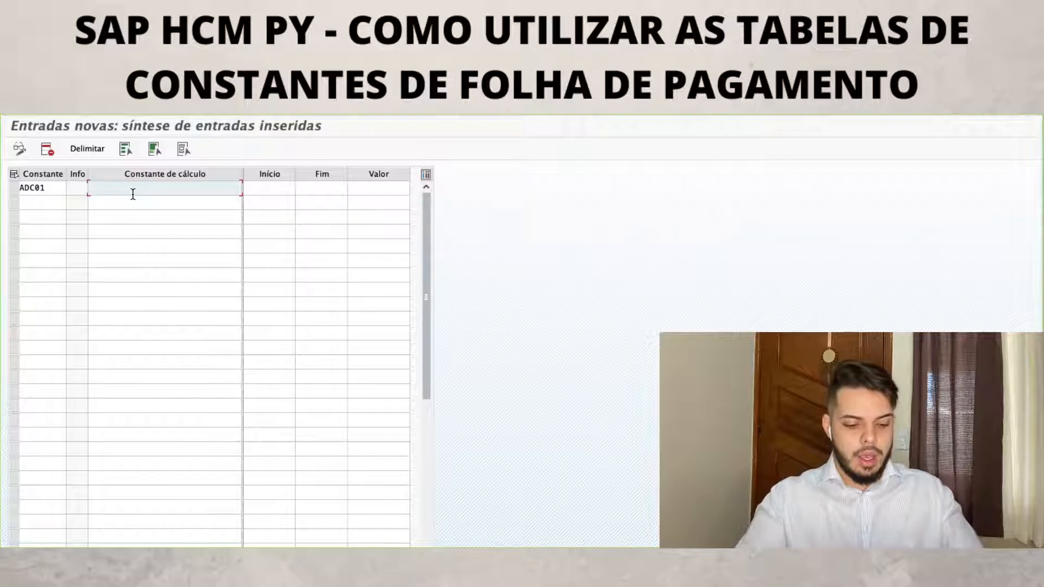
pyautogui.write('Constante ')
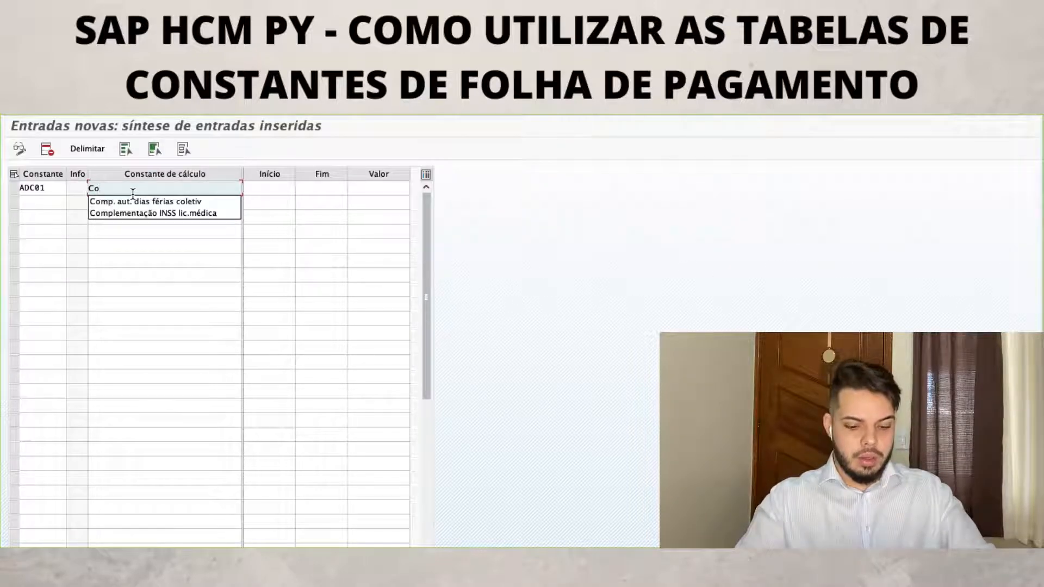
pyautogui.write('para Cáclulo')
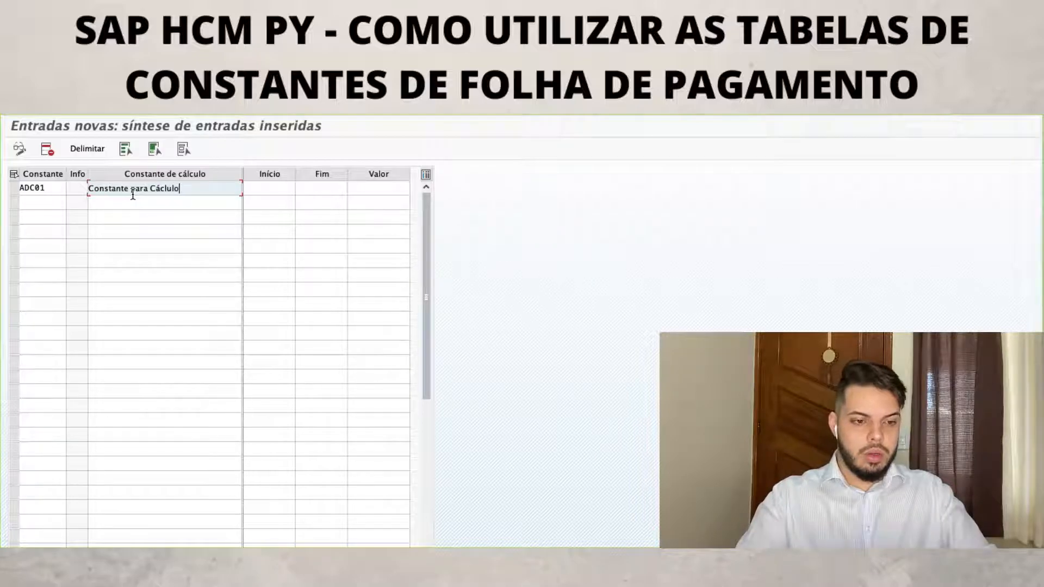
pyautogui.press('BackSpace')
pyautogui.press('BackSpace')
pyautogui.press('BackSpace')
pyautogui.press('BackSpace')
pyautogui.press('BackSpace')
pyautogui.write('lcu')
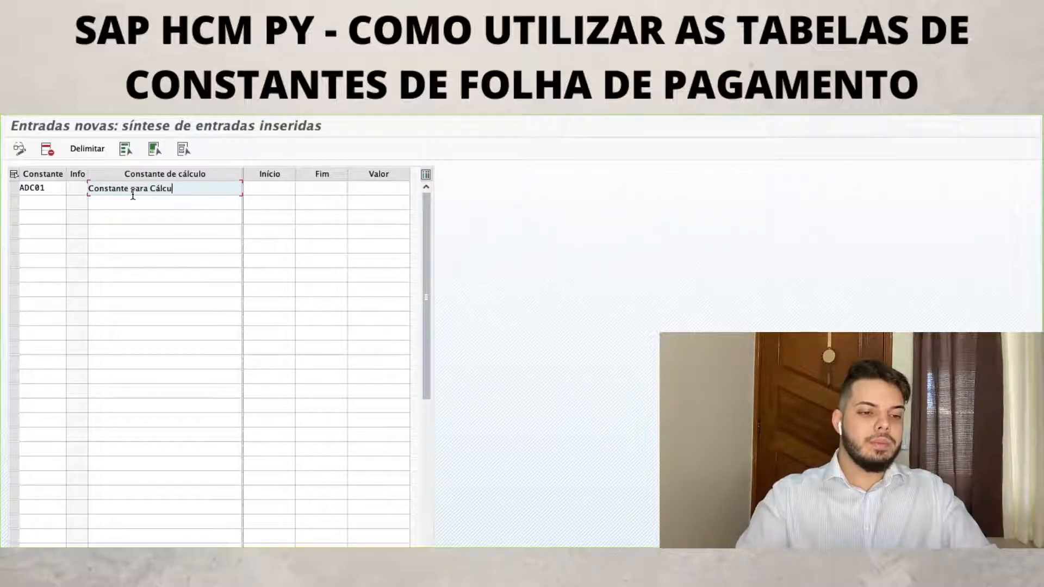
pyautogui.write('lo Adicio')
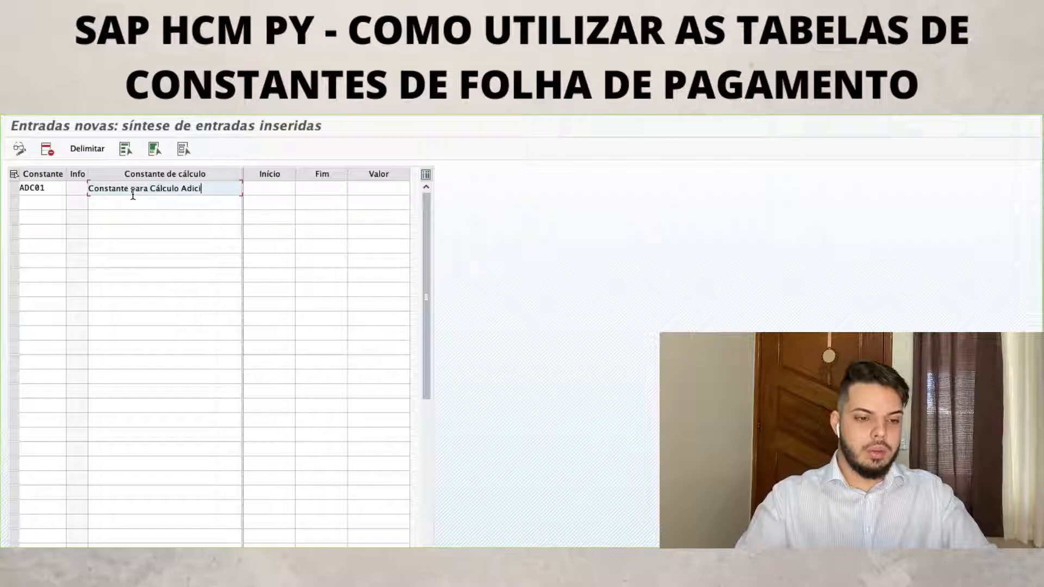
pyautogui.press('BackSpace')
pyautogui.press('BackSpace')
pyautogui.press('BackSpace')
pyautogui.press('BackSpace')
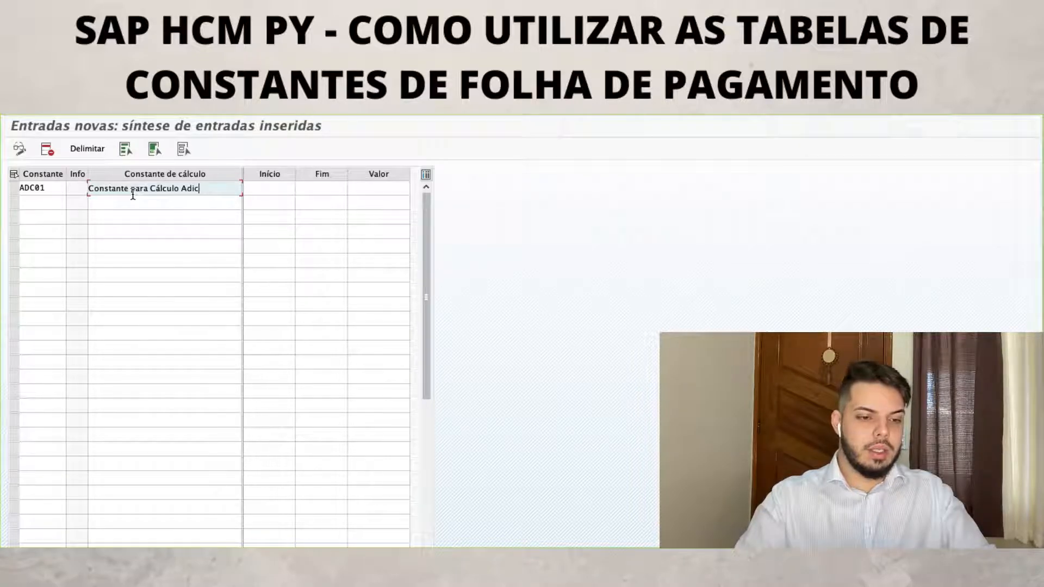
pyautogui.write('c 01')
pyautogui.press('Tab')
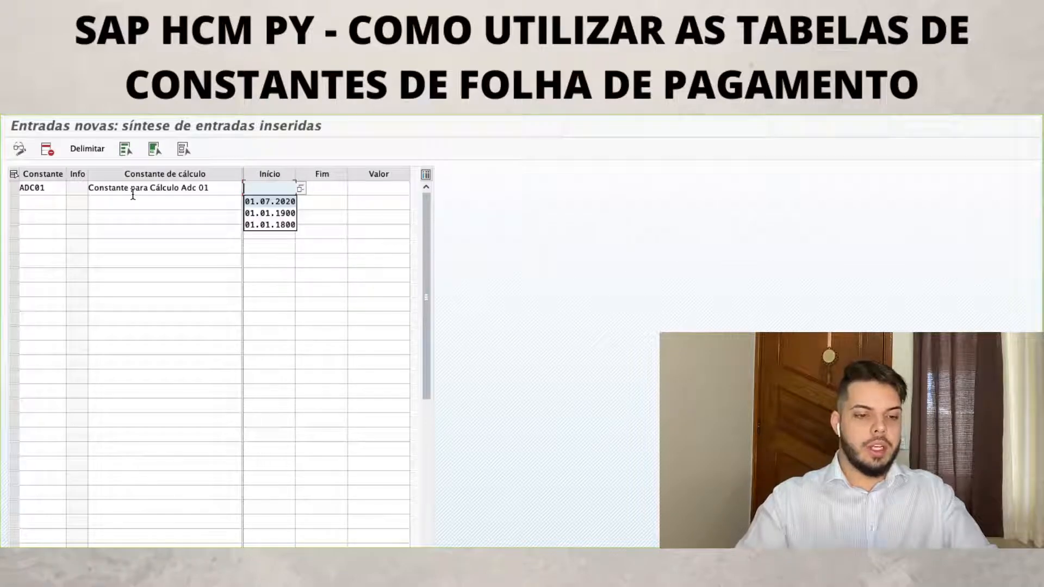
# - Set the ADC01 entry's validity from 01.01.1900 to 31.12.9999 and its value to 10
pyautogui.click(268, 215)
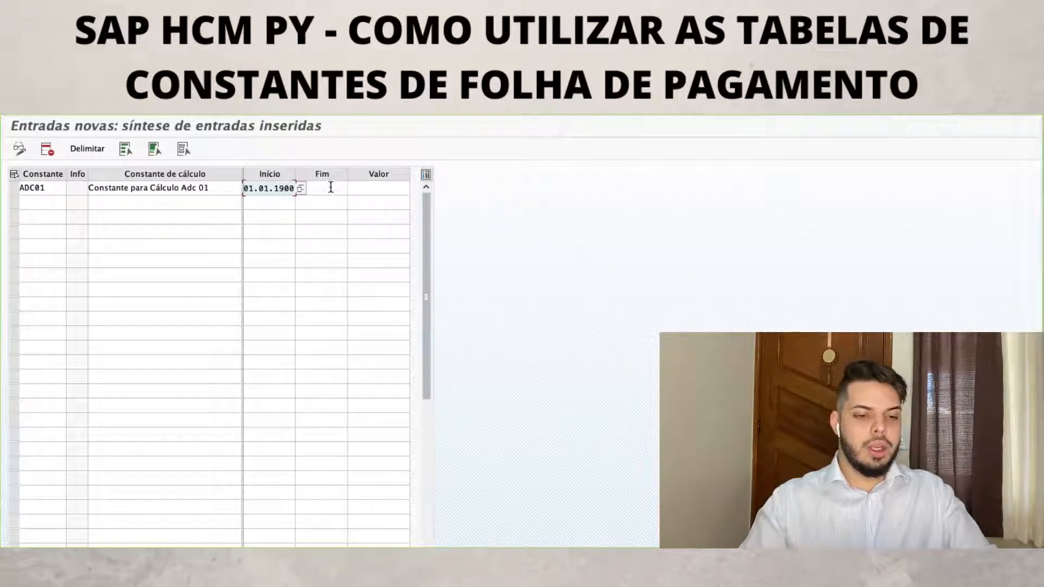
pyautogui.click(330, 188)
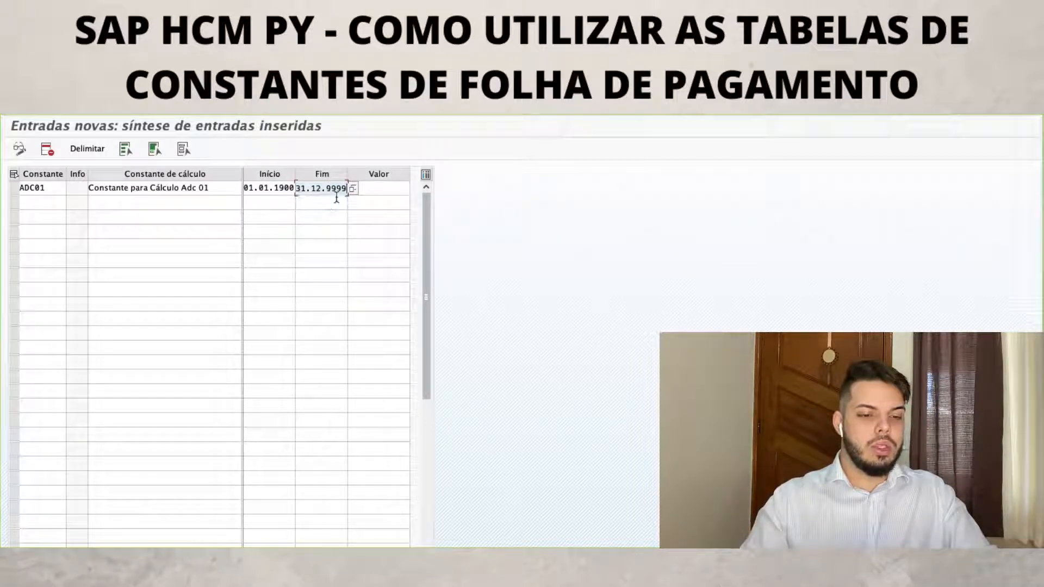
pyautogui.click(376, 189)
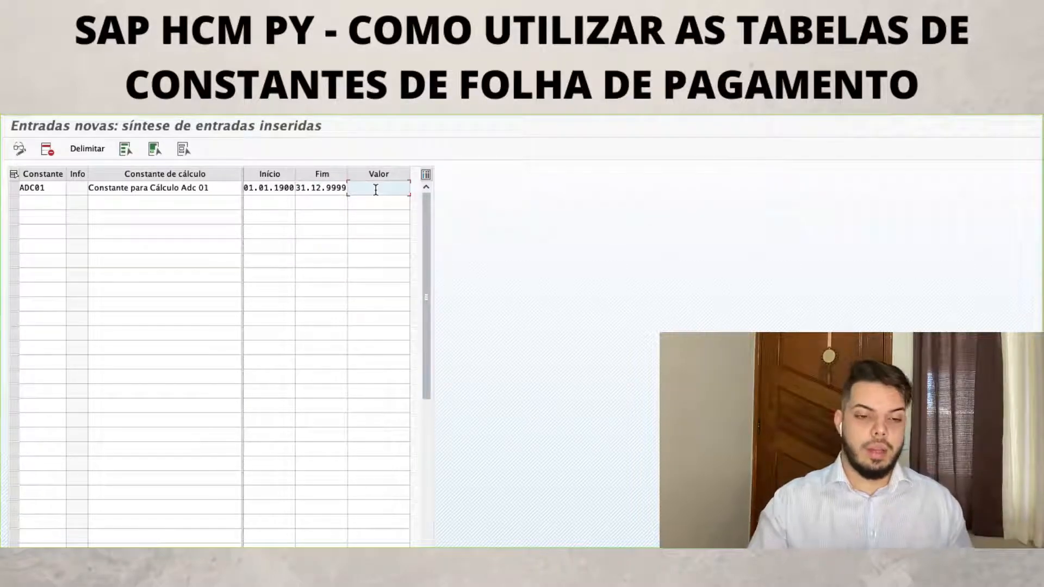
pyautogui.write('10')
pyautogui.press('Return')
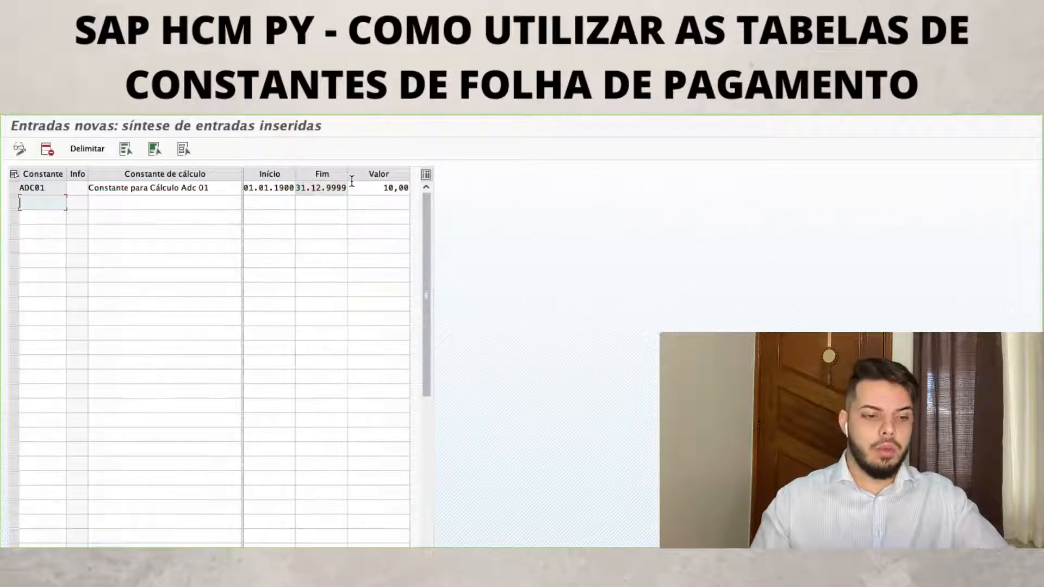
# - Save the new constant under the proposed customizing request and return to the constants overview
pyautogui.click(156, 113)
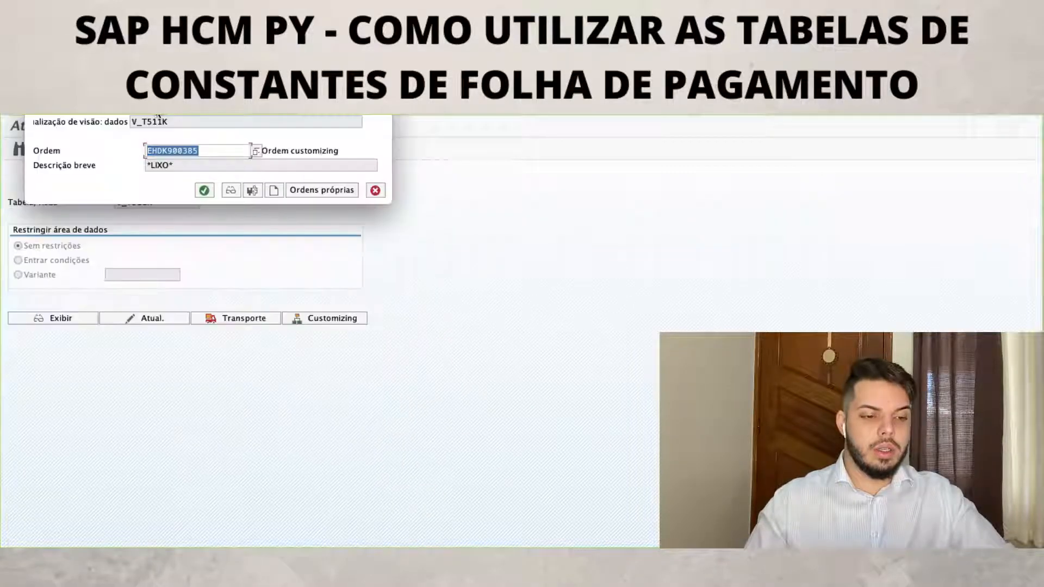
pyautogui.click(205, 190)
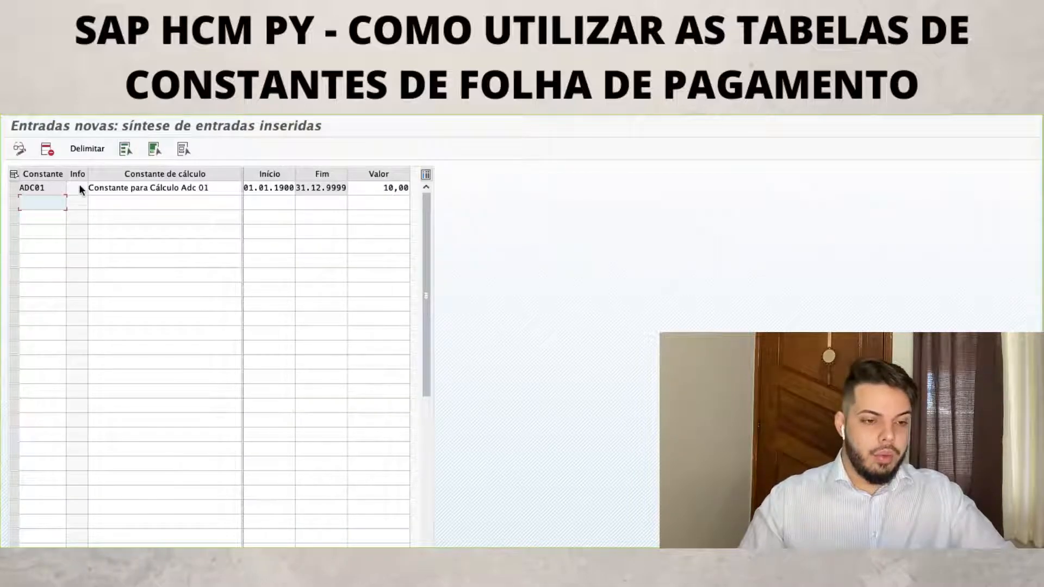
pyautogui.press('F3')
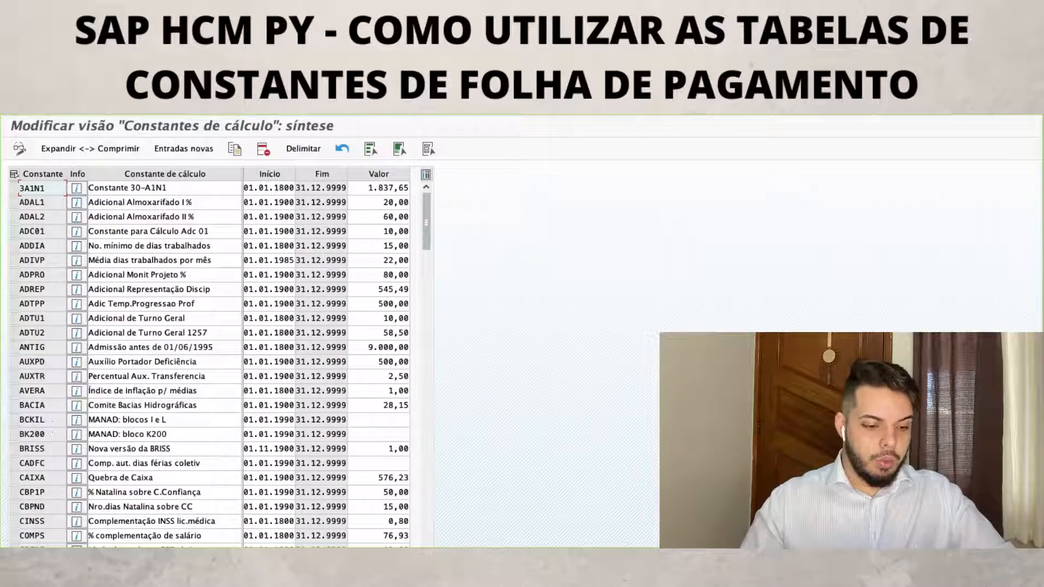
pyautogui.click(163, 547)
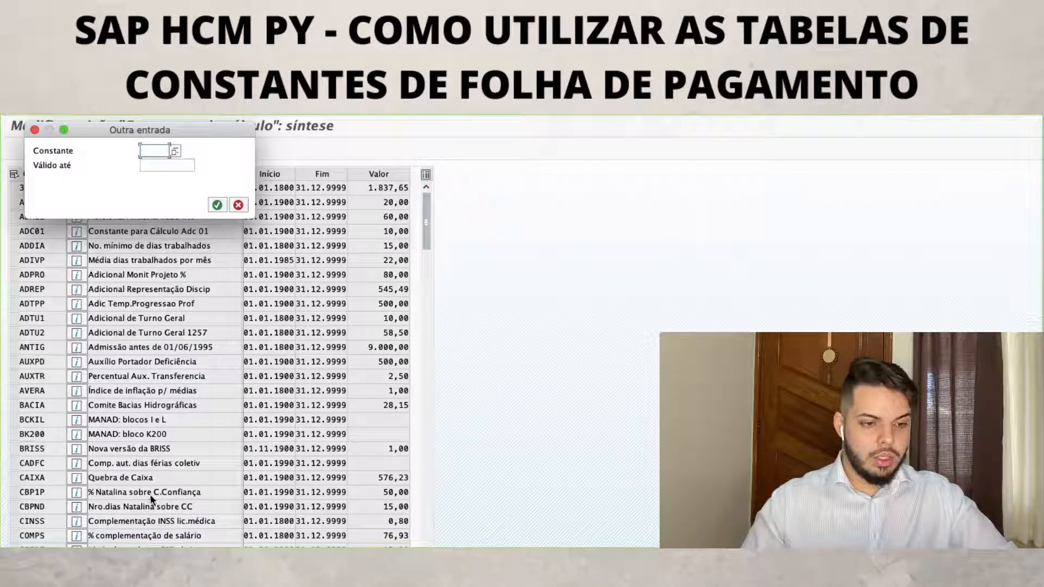
pyautogui.press('Escape')
pyautogui.moveTo(24, 233); pyautogui.dragTo(45, 232)
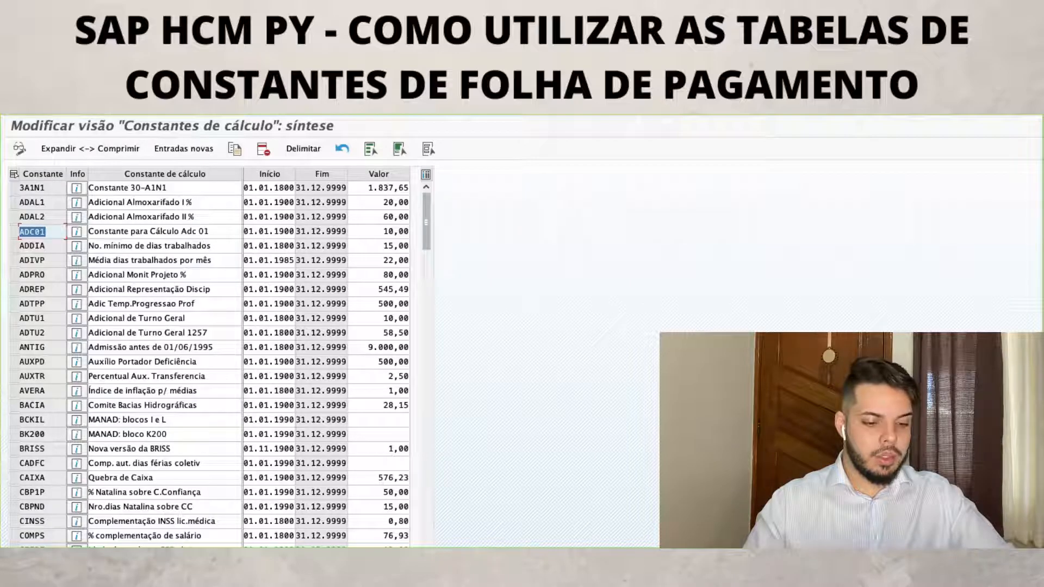
pyautogui.click(163, 547)
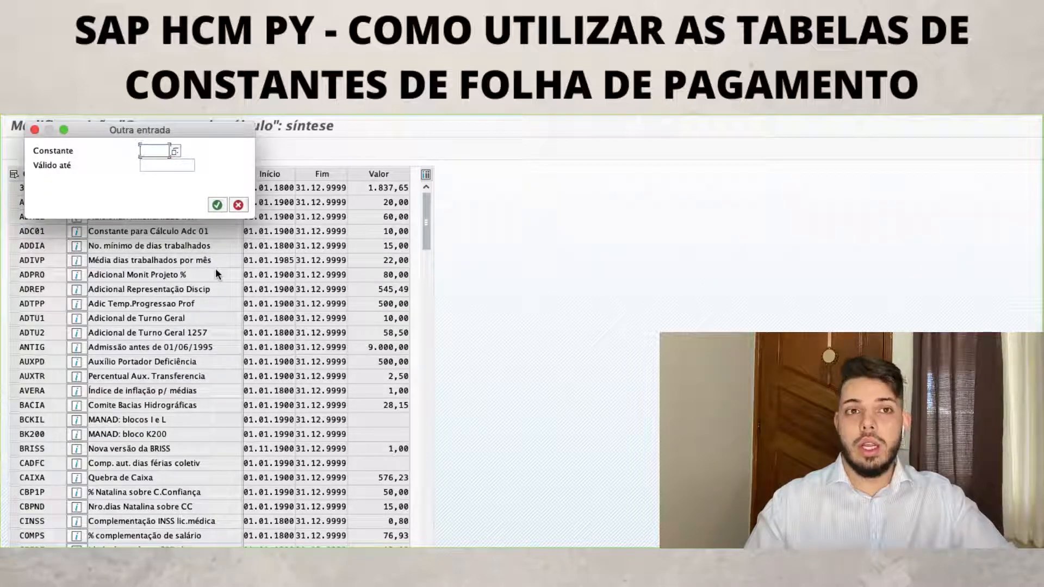
pyautogui.press('Escape')
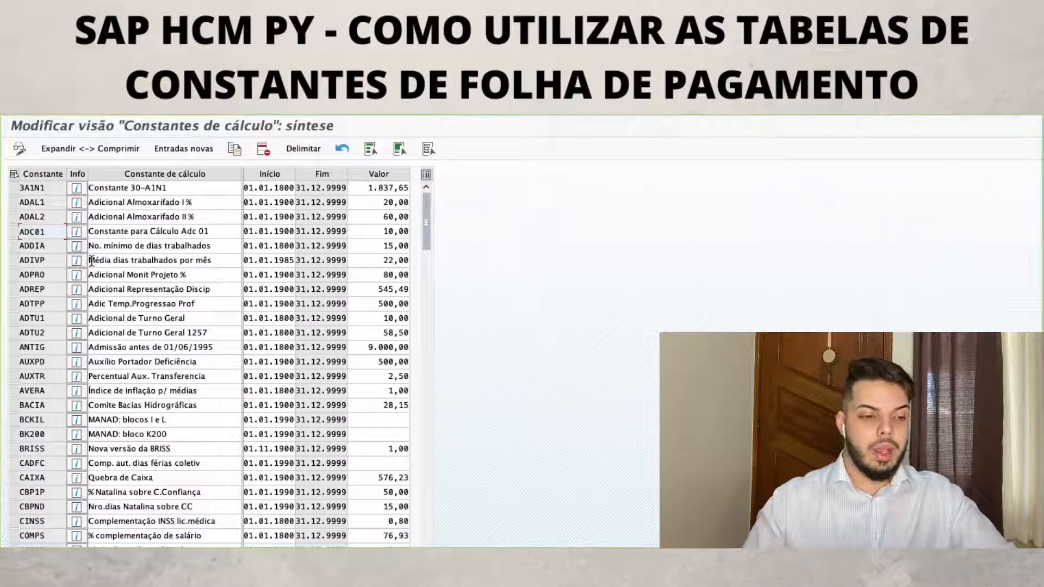
# - Examine the documentation template for constant ADC01 in the editor and return to the constants overview
pyautogui.click(14, 232)
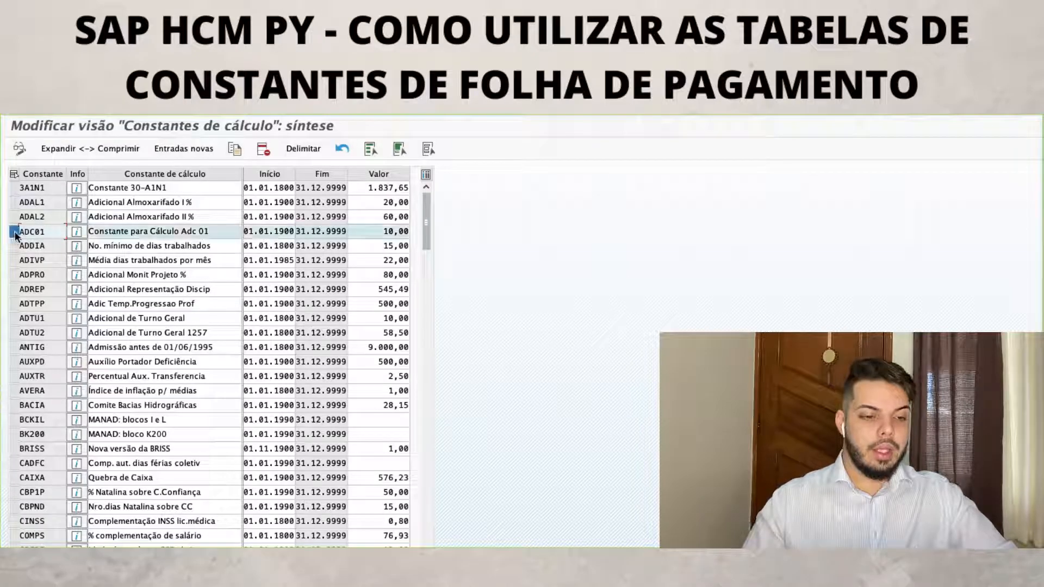
pyautogui.click(77, 233)
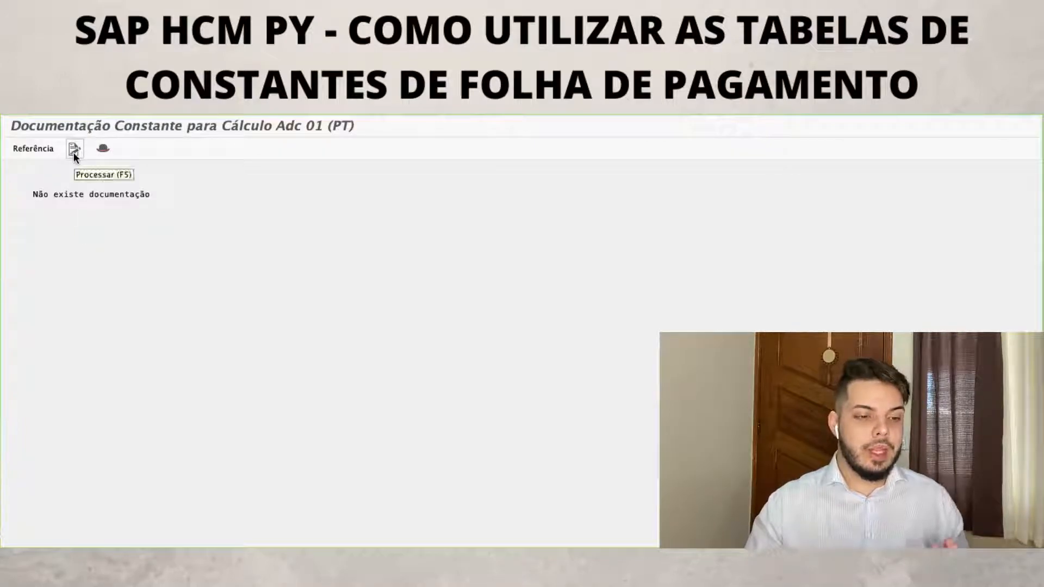
pyautogui.click(74, 152)
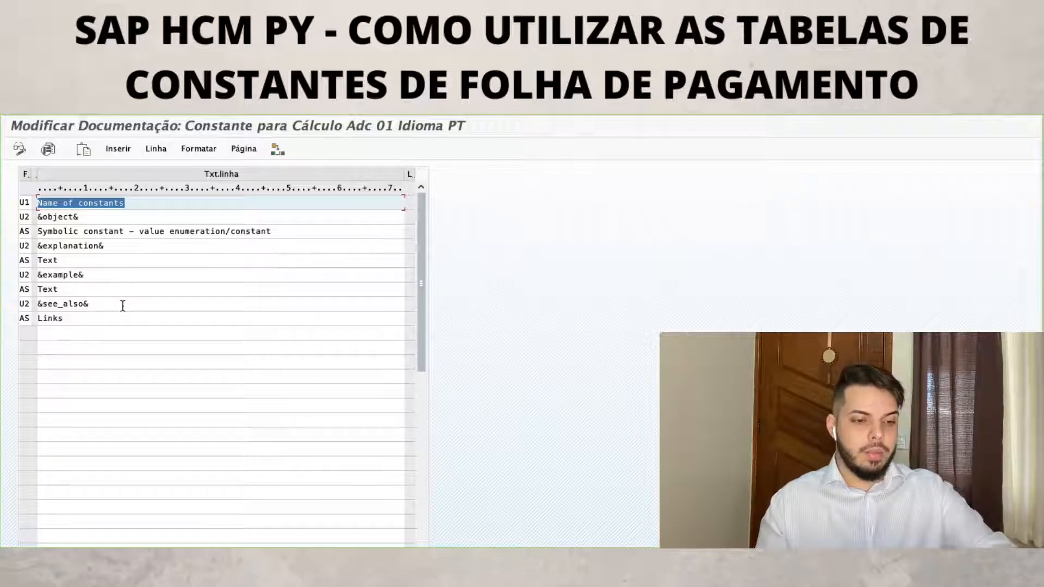
pyautogui.press('F3')
pyautogui.press('F3')
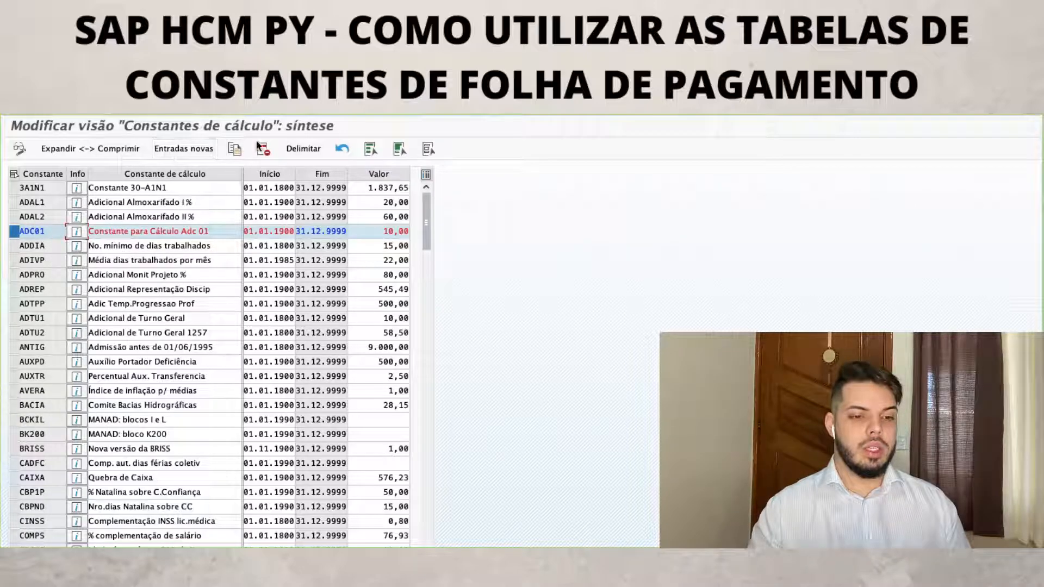
# - Delimit the validity of constant ADC01 with a new period starting 01.07.2020
pyautogui.click(293, 149)
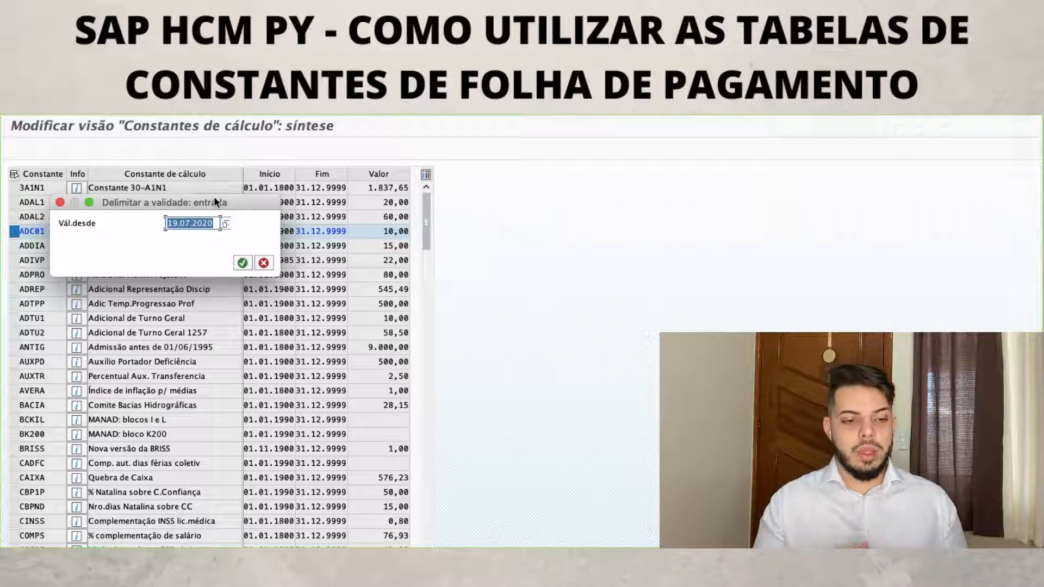
pyautogui.write('01.07')
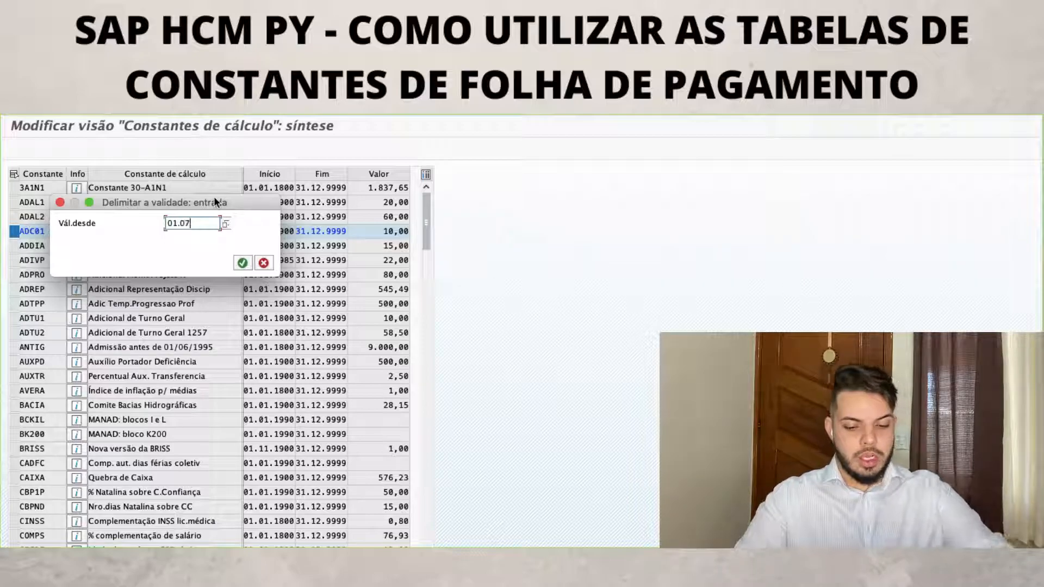
pyautogui.write('.2020')
pyautogui.press('Return')
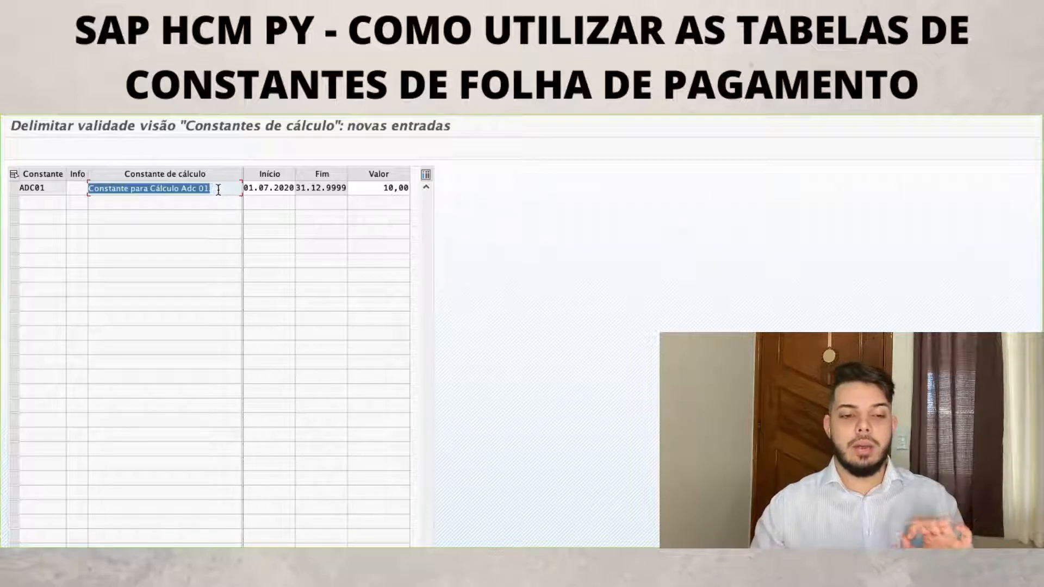
pyautogui.moveTo(249, 189); pyautogui.dragTo(298, 186)
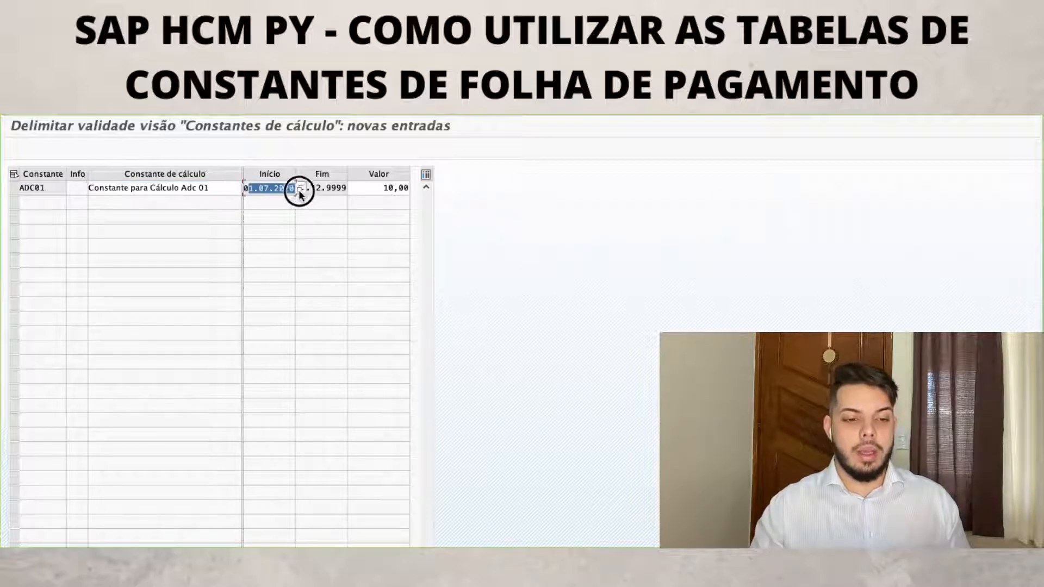
# - Set the value of the new ADC01 period to 15, save it and return to the constants overview
pyautogui.click(377, 191)
pyautogui.moveTo(377, 191); pyautogui.dragTo(395, 190)
pyautogui.write('15')
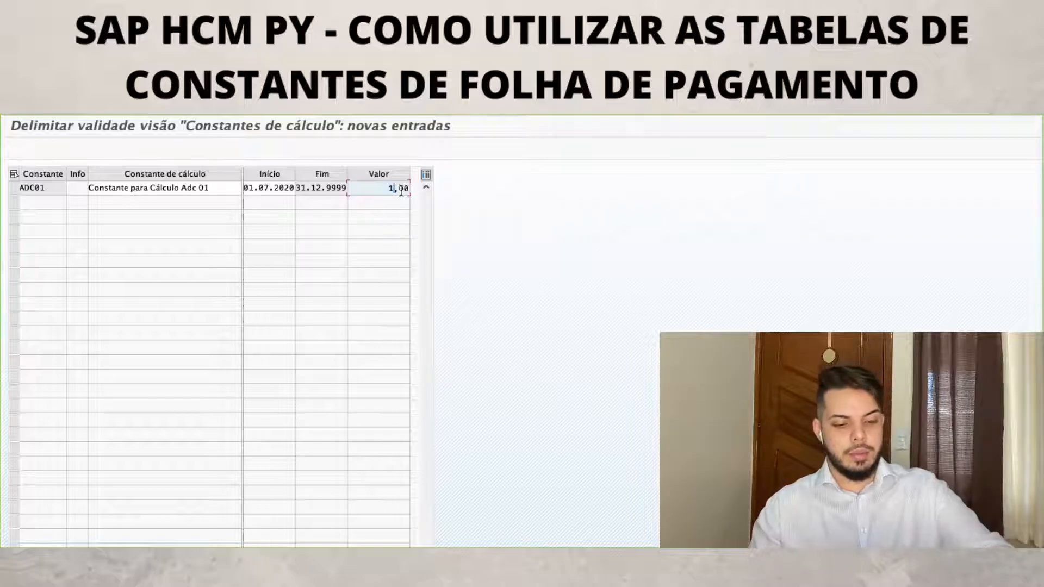
pyautogui.press('Return')
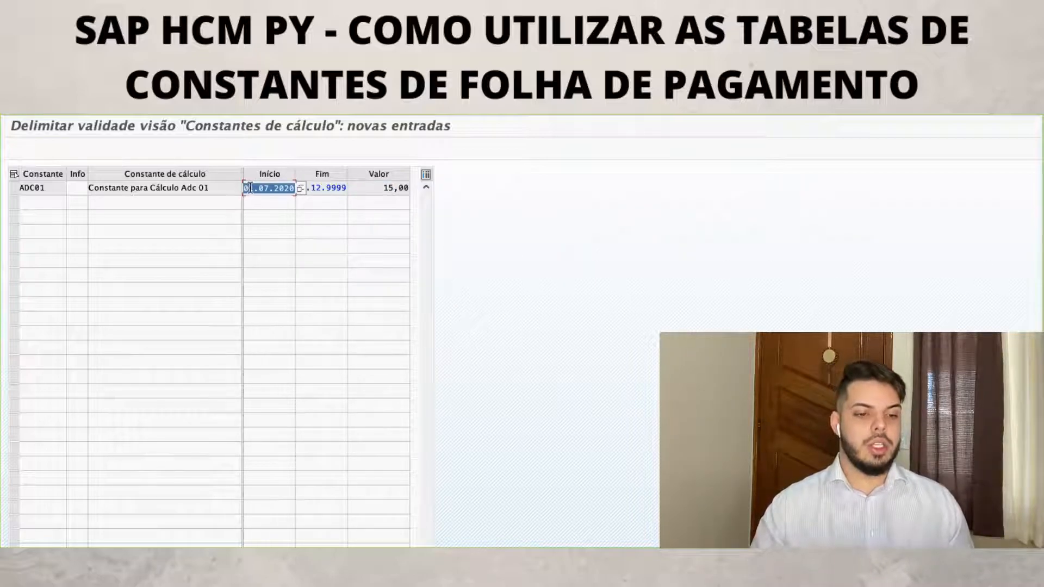
pyautogui.press('Return')
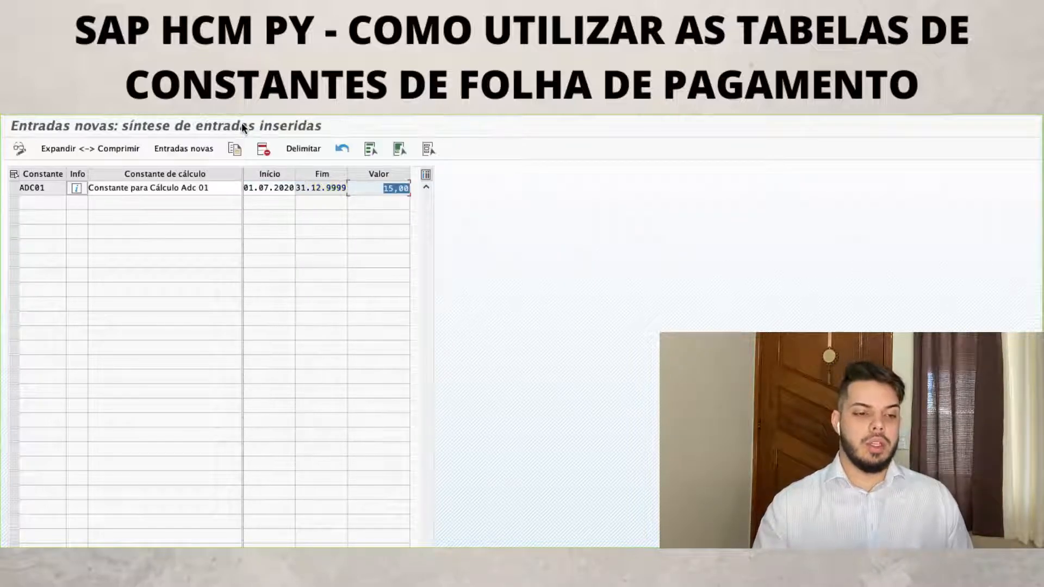
pyautogui.click(160, 116)
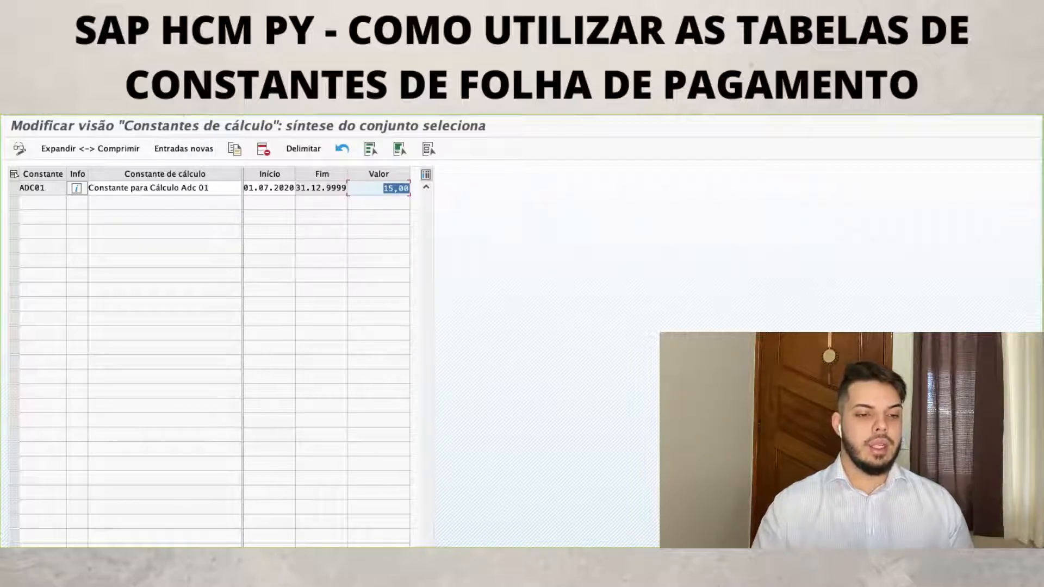
pyautogui.click(166, 116)
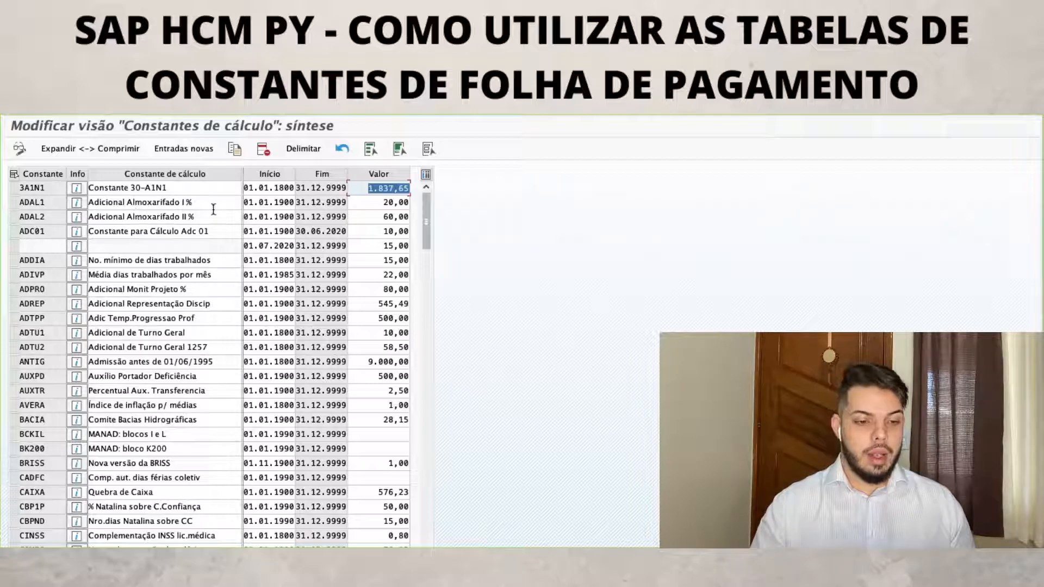
# - Compare the validity dates and values of the two ADC01 periods in the constants overview
pyautogui.click(311, 230)
pyautogui.moveTo(310, 231); pyautogui.dragTo(401, 229)
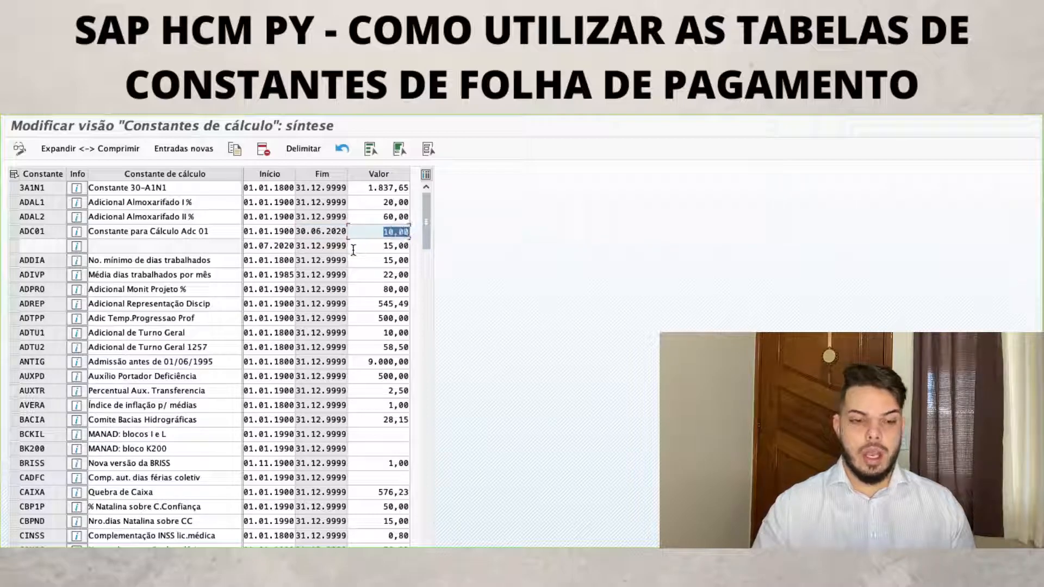
pyautogui.click(253, 249)
pyautogui.moveTo(369, 245); pyautogui.dragTo(420, 252)
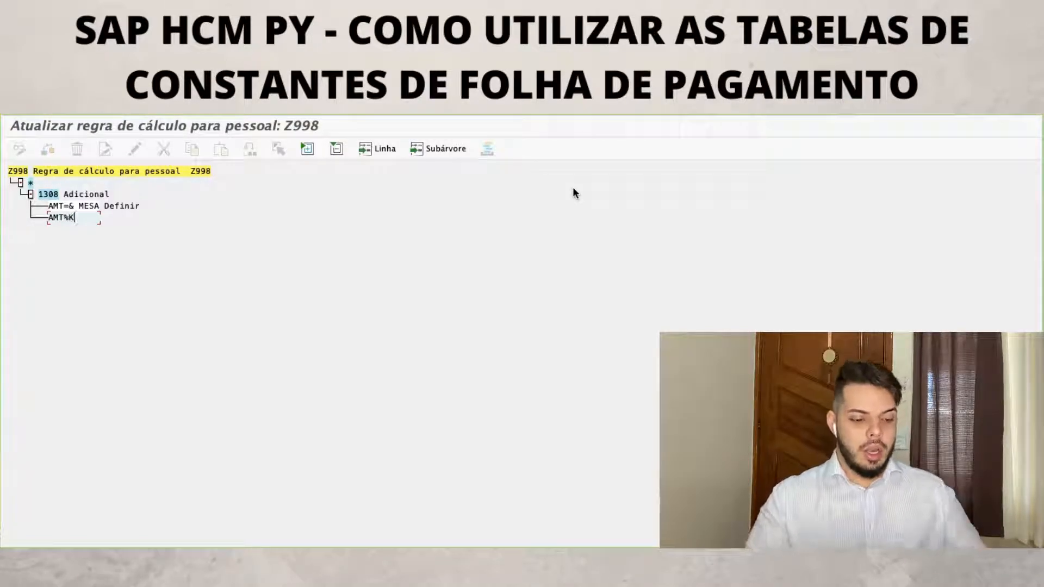
# - Complete the AMT%K operation with constant ADC01 and add ADDWT * under wage type 1308 in calculation rule Z998
pyautogui.write('ADC01')
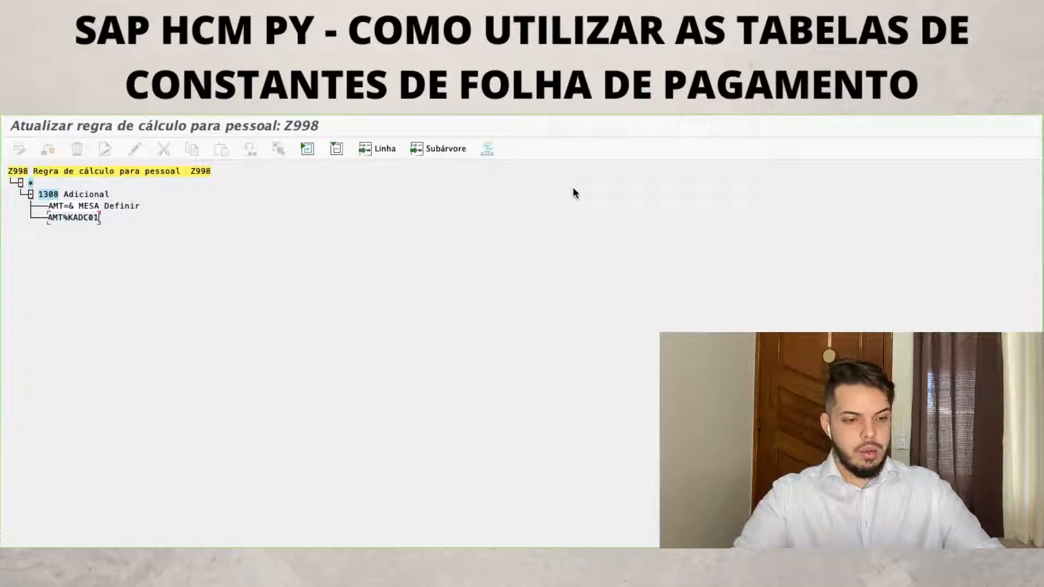
pyautogui.press('Return')
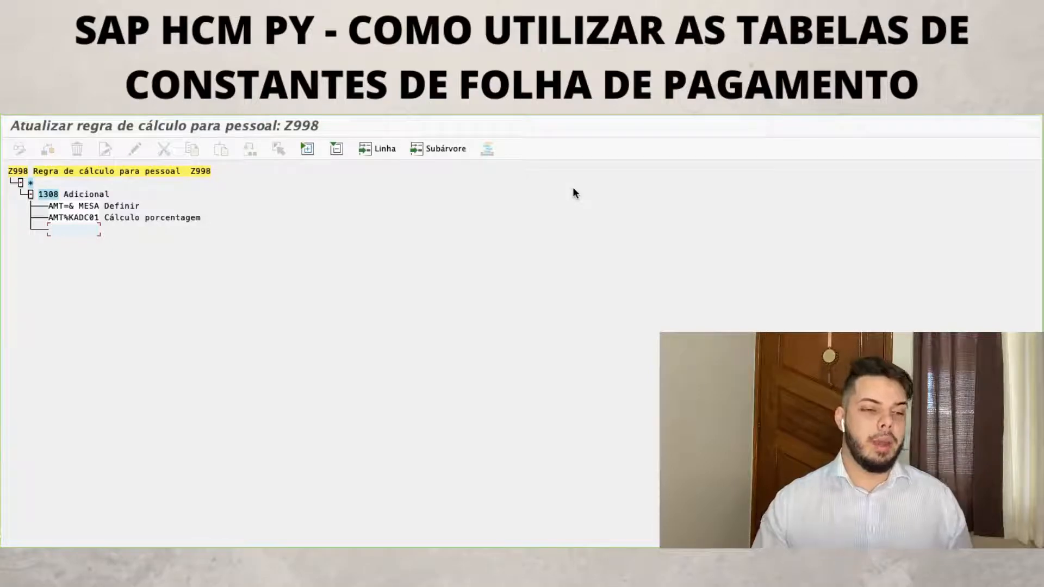
pyautogui.write('ADDWT *')
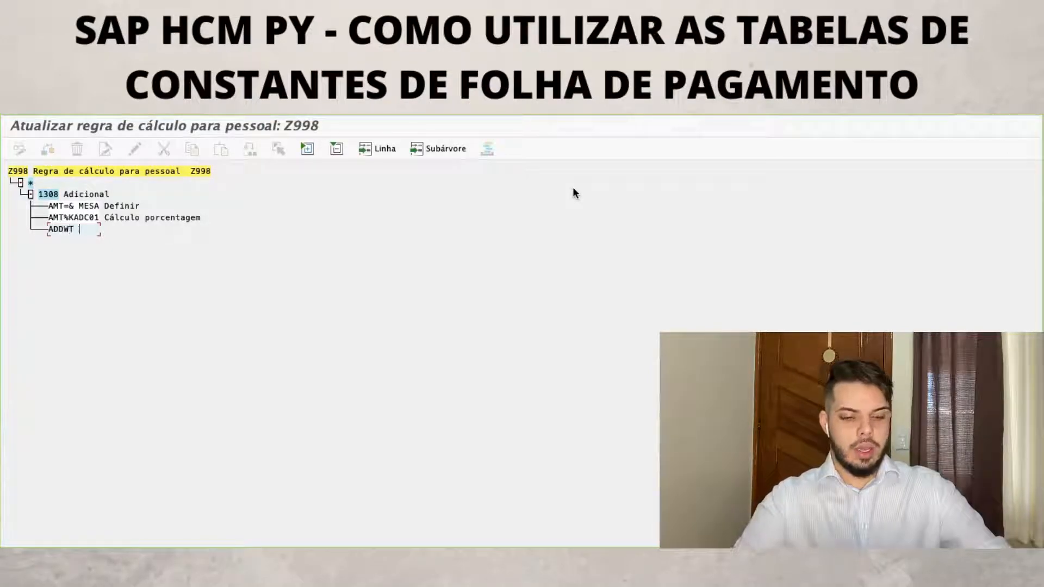
pyautogui.press('Return')
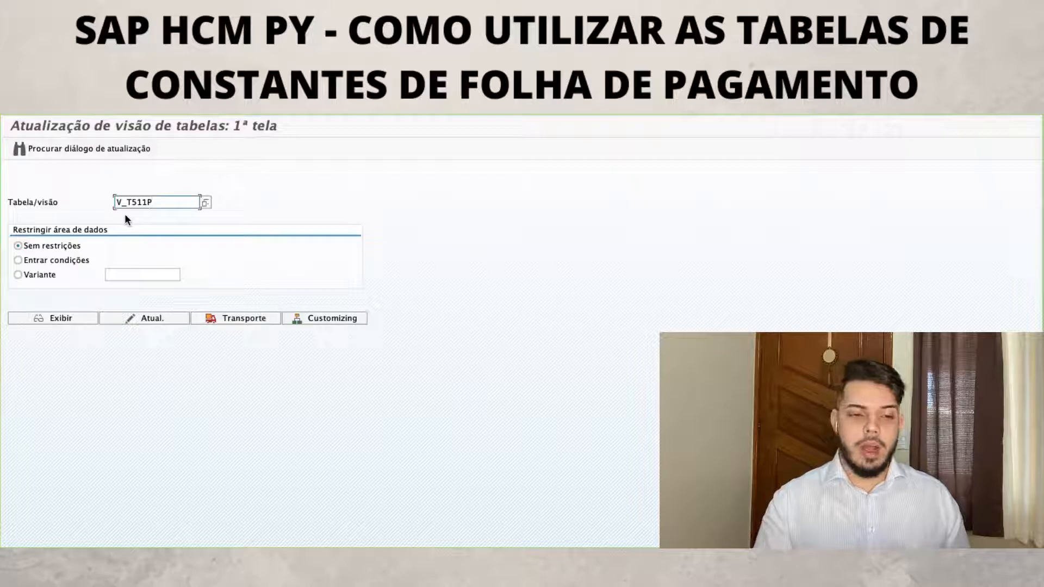
# - Open view V_T511P for maintenance and begin adding new entries
pyautogui.click(155, 317)
pyautogui.press('Return')
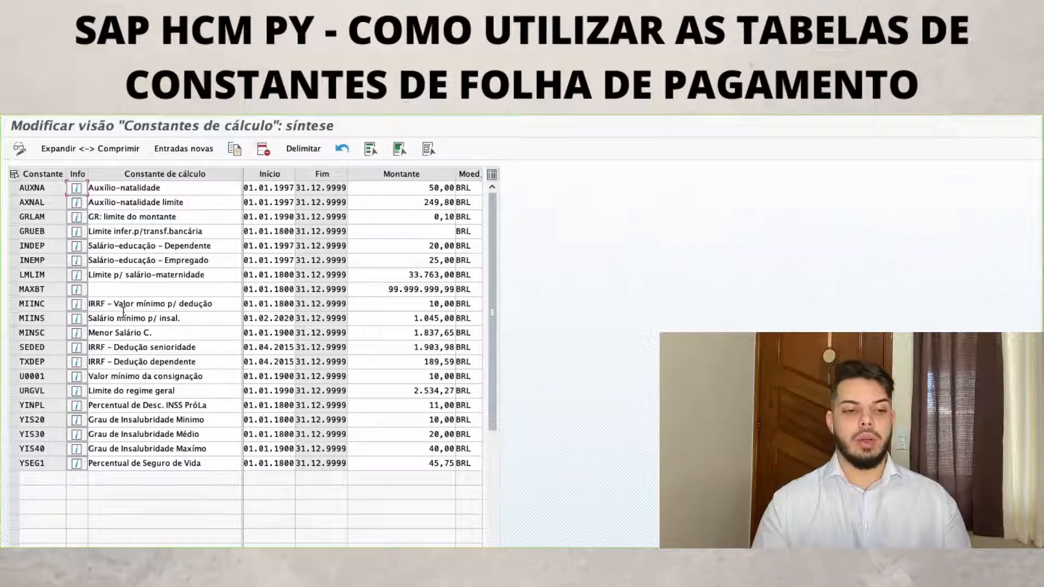
pyautogui.click(178, 147)
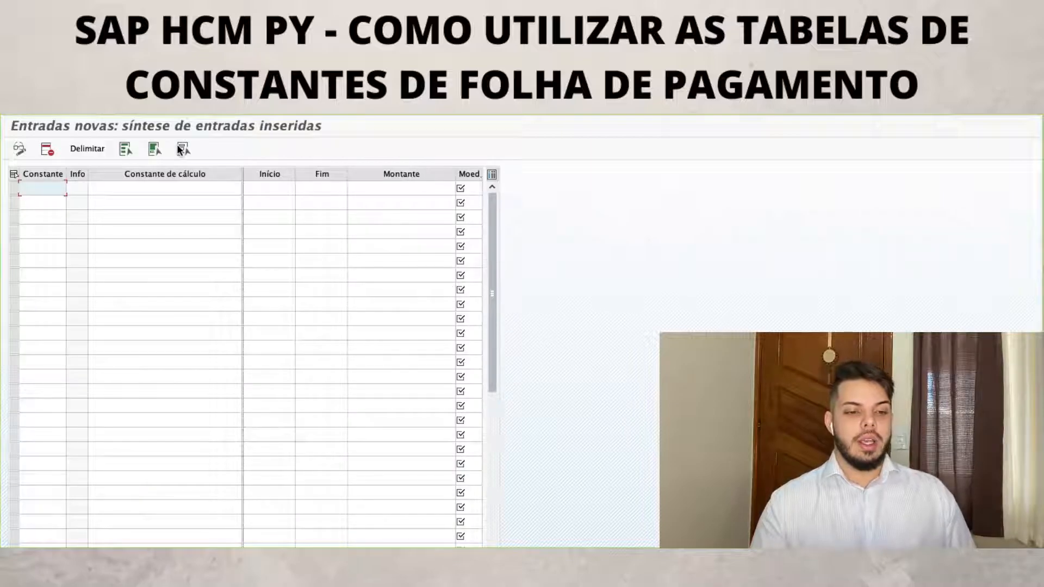
# - Enter a new constant VKMRO with the description Valor KM Rodado
pyautogui.write('VKMRO')
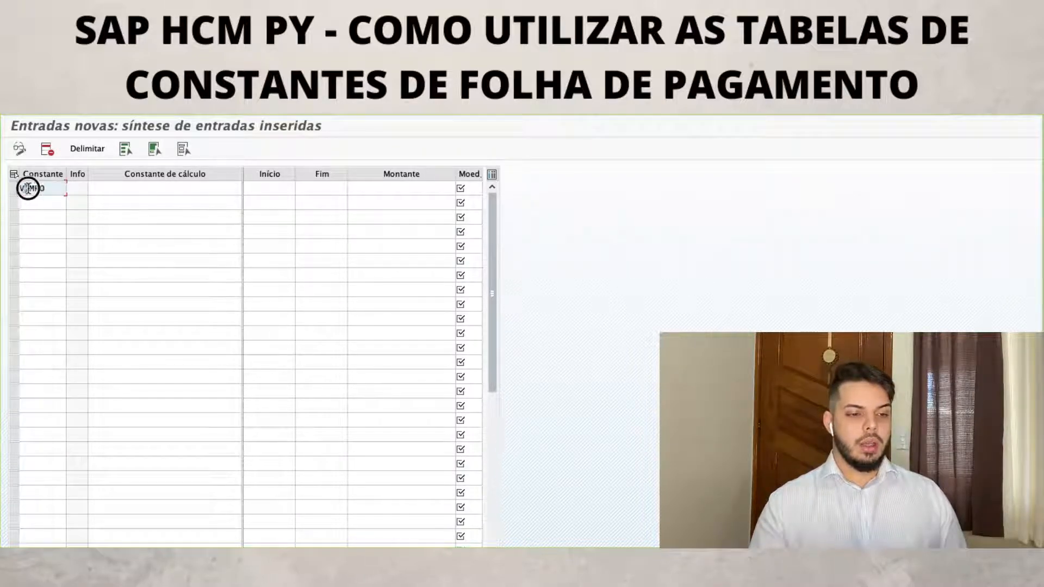
pyautogui.moveTo(34, 188); pyautogui.dragTo(50, 188)
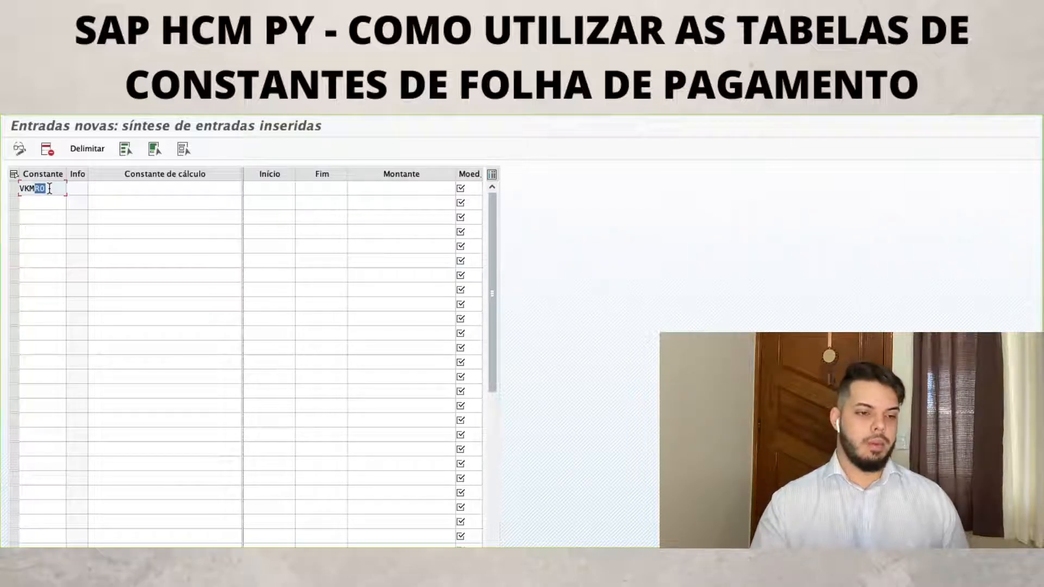
pyautogui.click(125, 184)
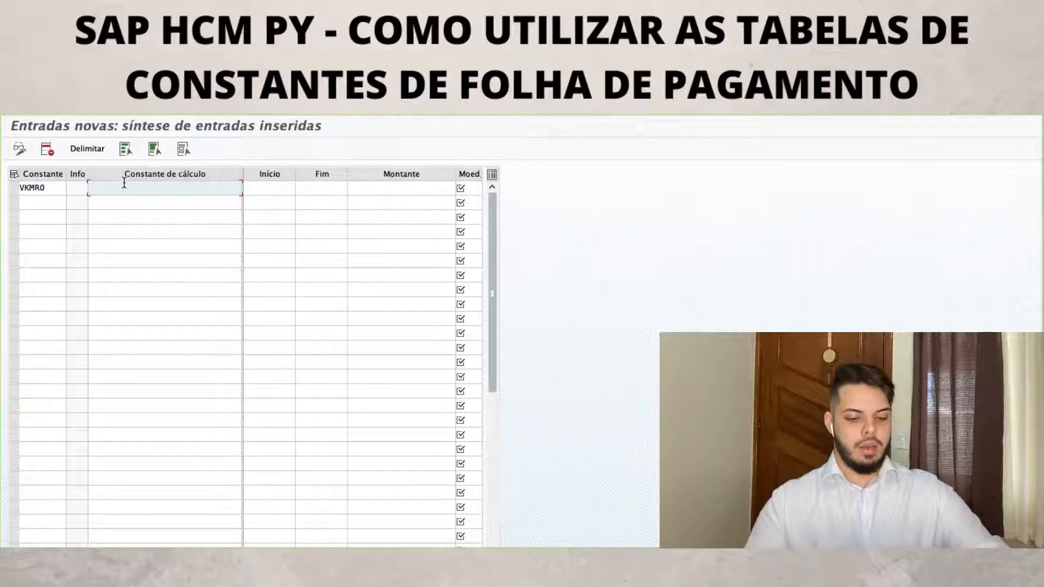
pyautogui.write('Valor KM R')
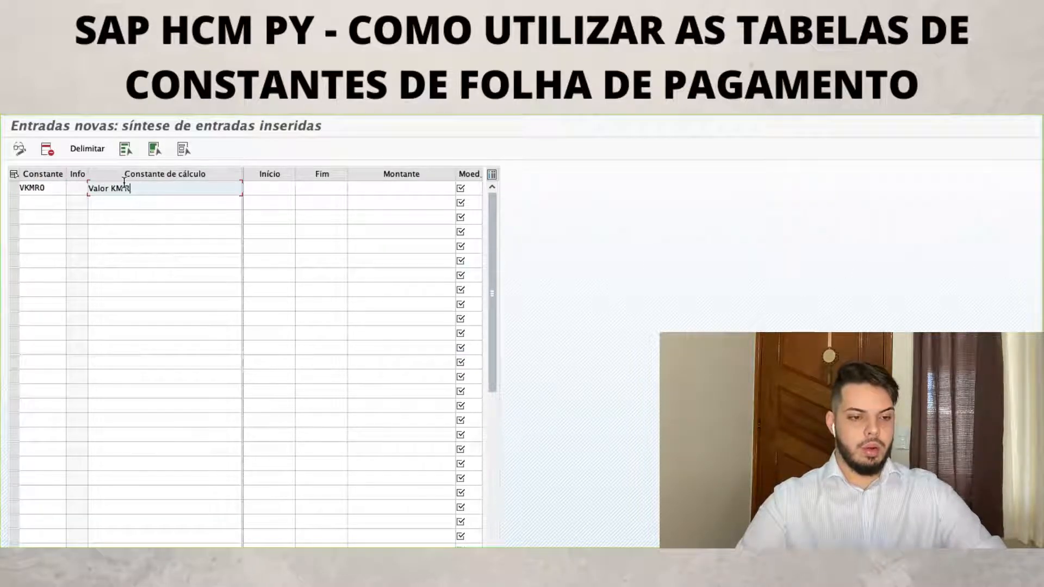
pyautogui.write('odado')
pyautogui.press('Tab')
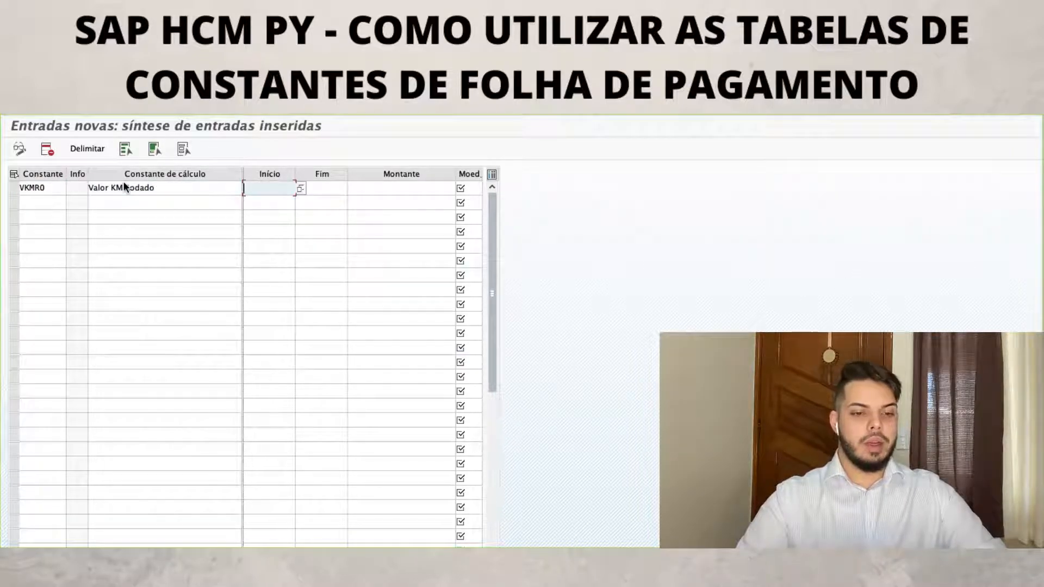
# - Set the validity of constant VKMRO from 01.01.1900 to 31.12.9999
pyautogui.write('01.01')
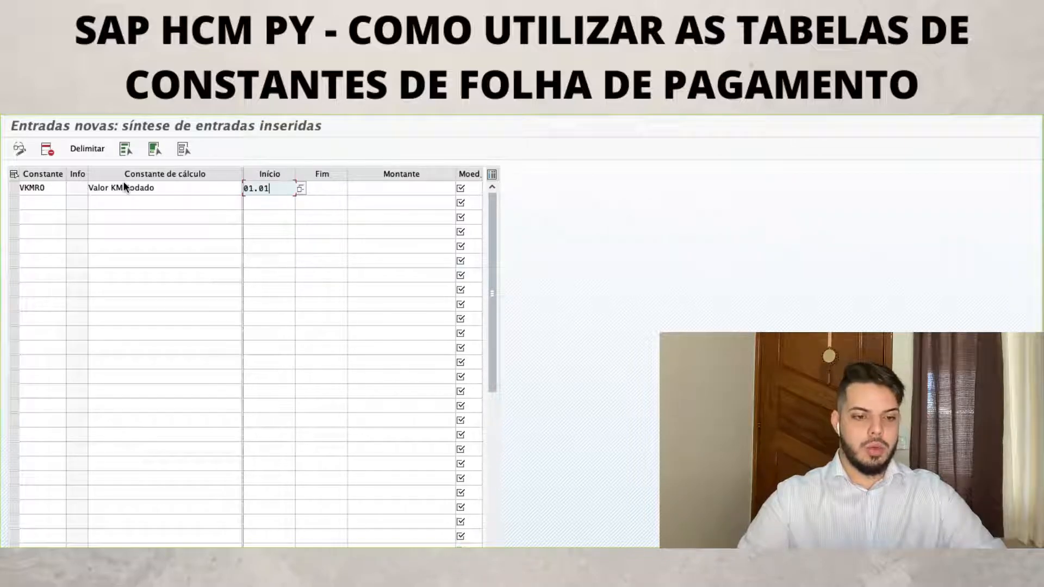
pyautogui.write('.1900')
pyautogui.press('Tab')
pyautogui.write('31.12')
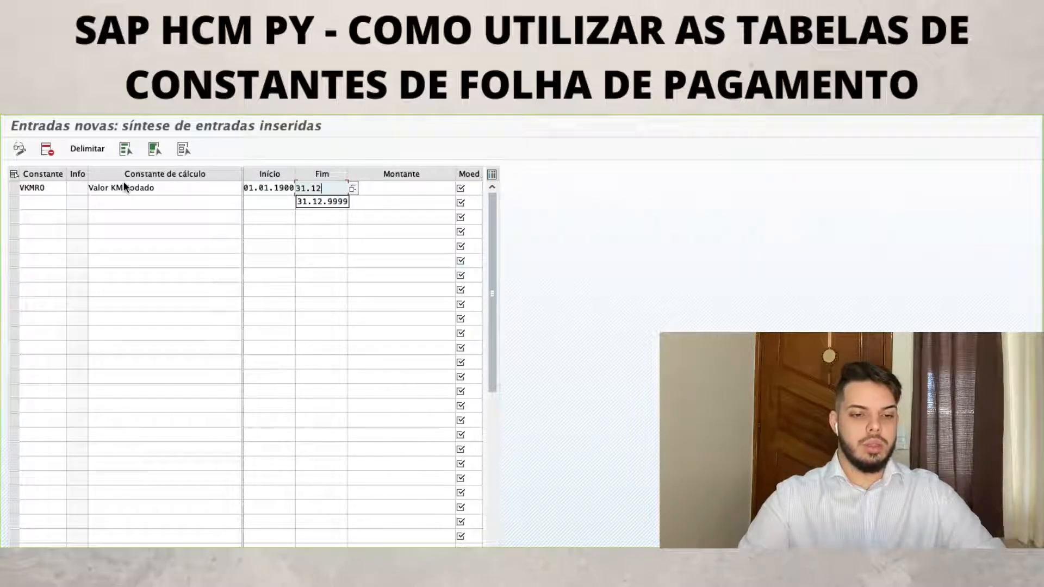
pyautogui.write('.9999')
pyautogui.press('Tab')
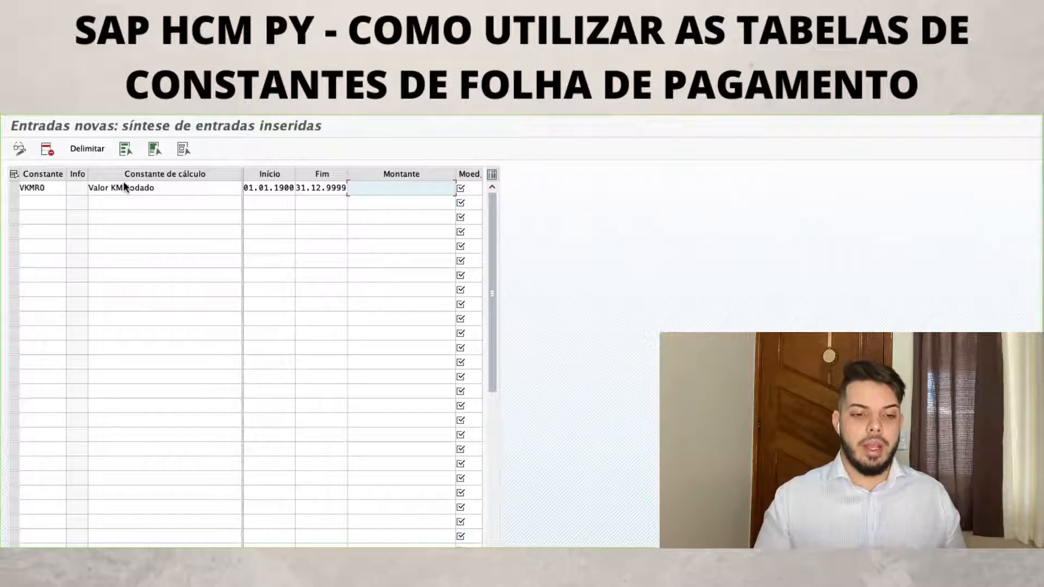
# - Set VKMRO's amount to 20 with currency BRL, save the new constant and return to the constants overview
pyautogui.write('20')
pyautogui.press('Tab')
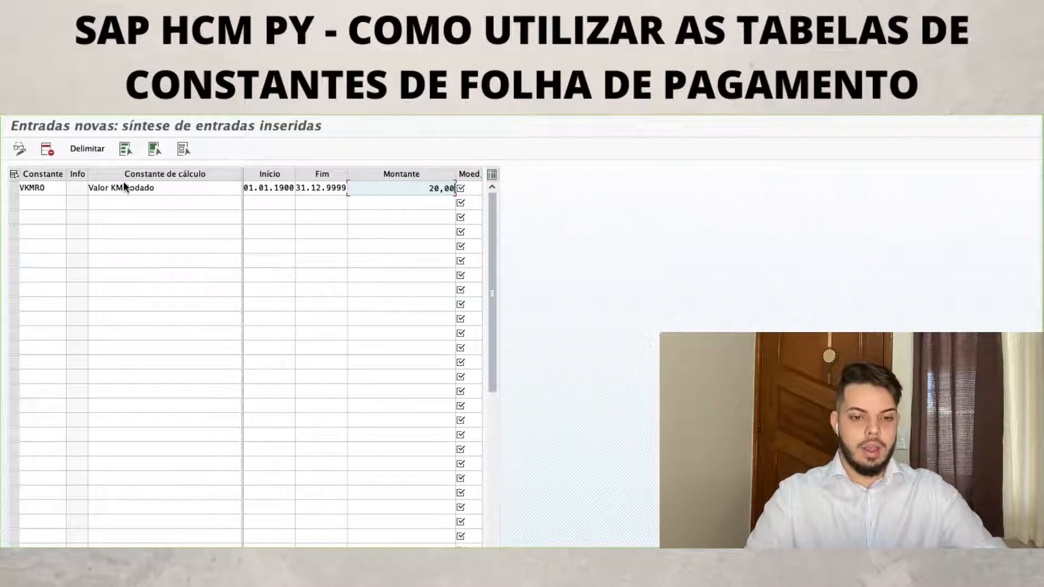
pyautogui.write('BRl')
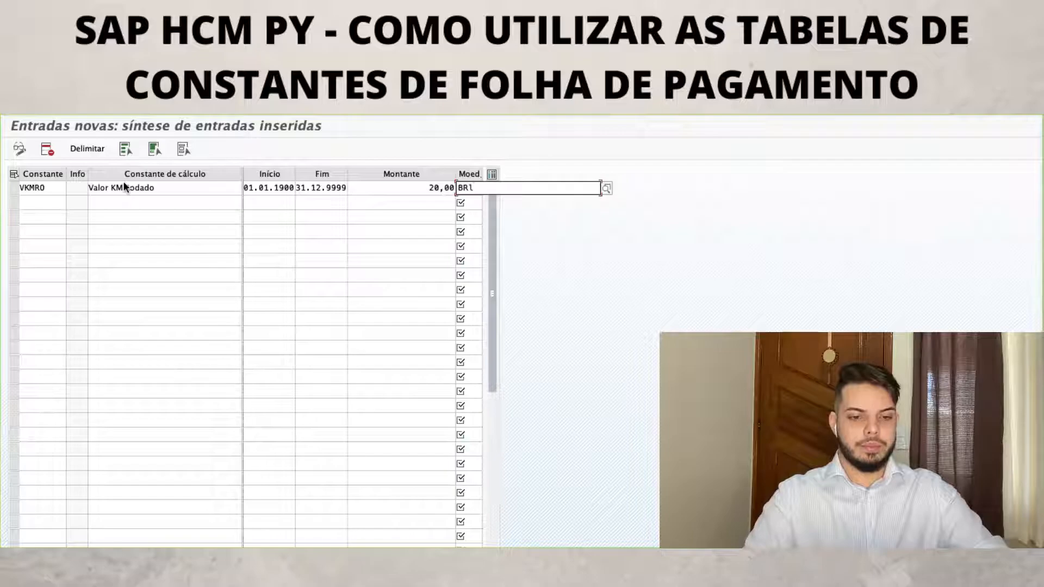
pyautogui.click(457, 203)
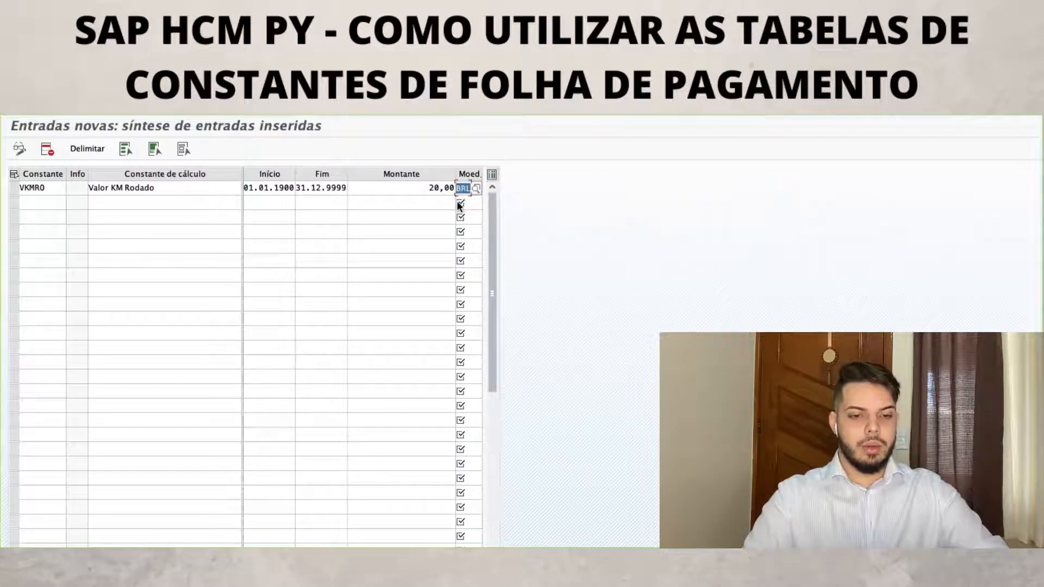
pyautogui.click(421, 201)
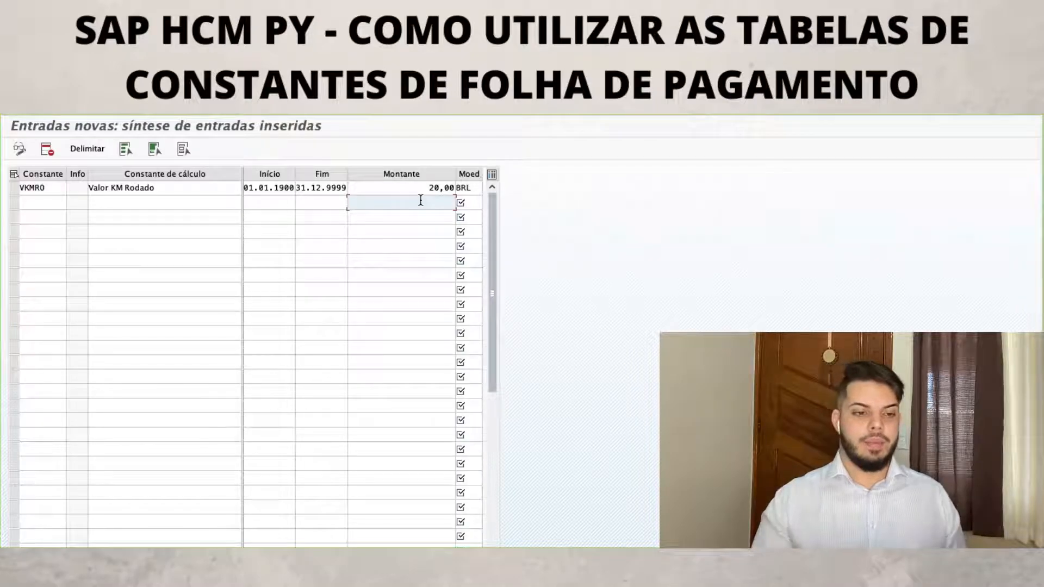
pyautogui.click(159, 117)
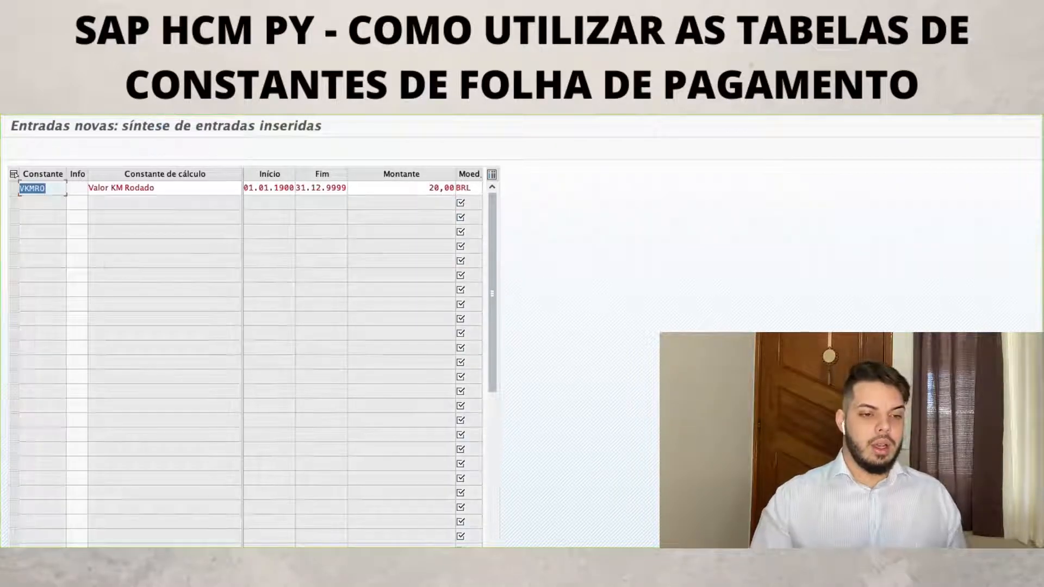
pyautogui.click(205, 190)
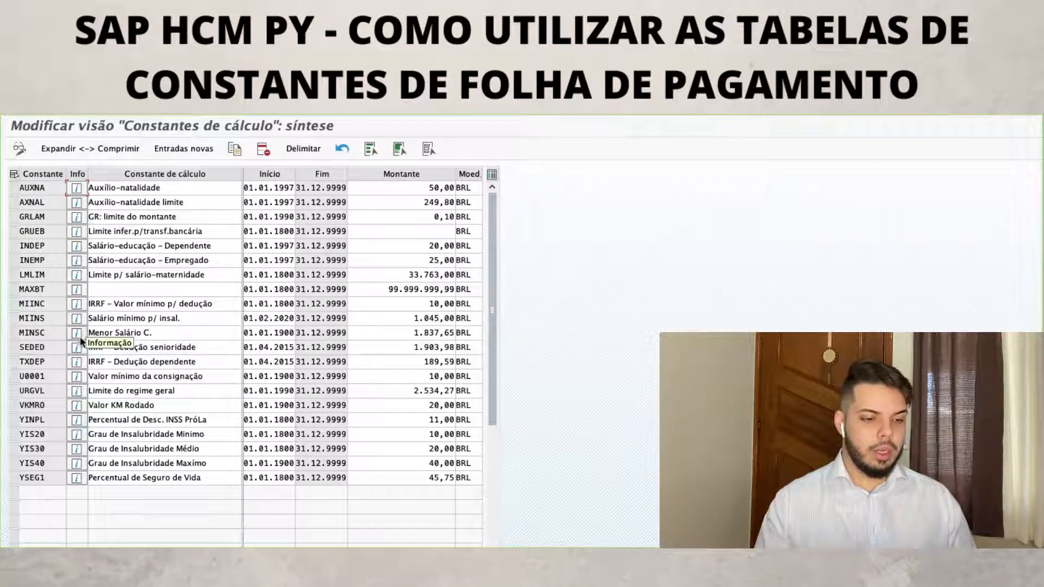
# - Examine the documentation template for constant VKMRO in the editor and return to the constants overview
pyautogui.click(77, 407)
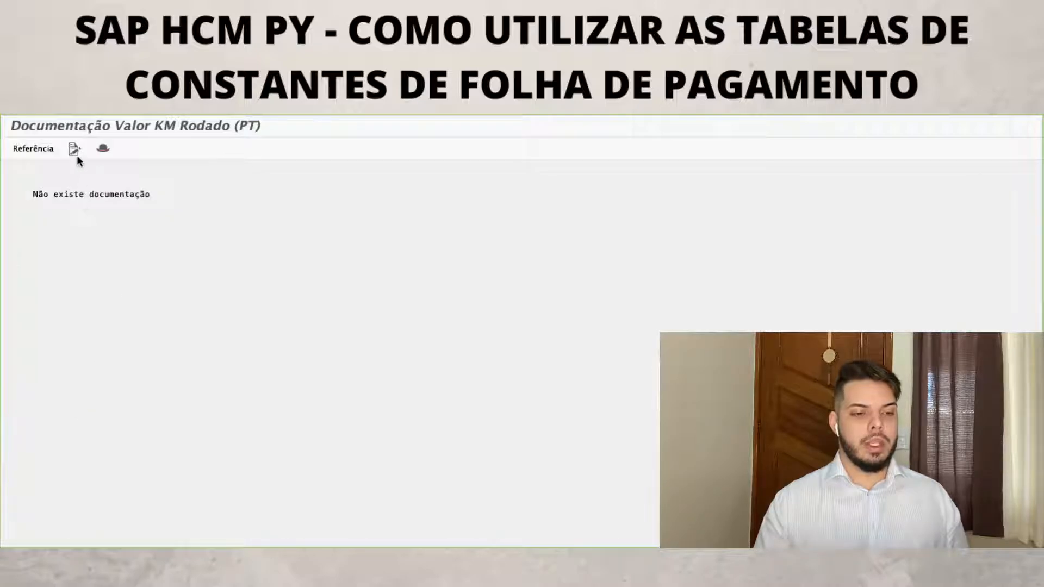
pyautogui.click(74, 148)
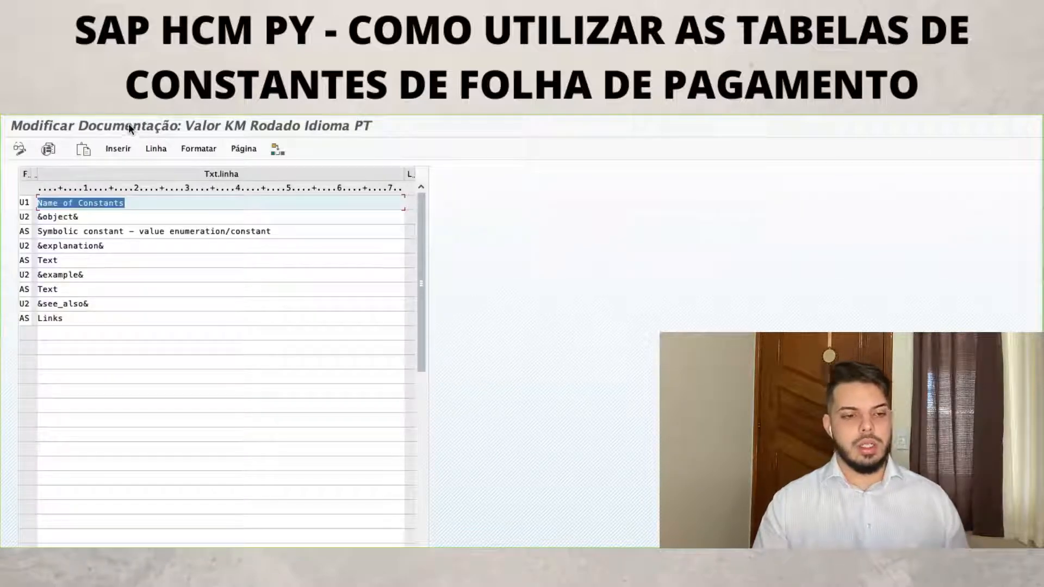
pyautogui.click(186, 114)
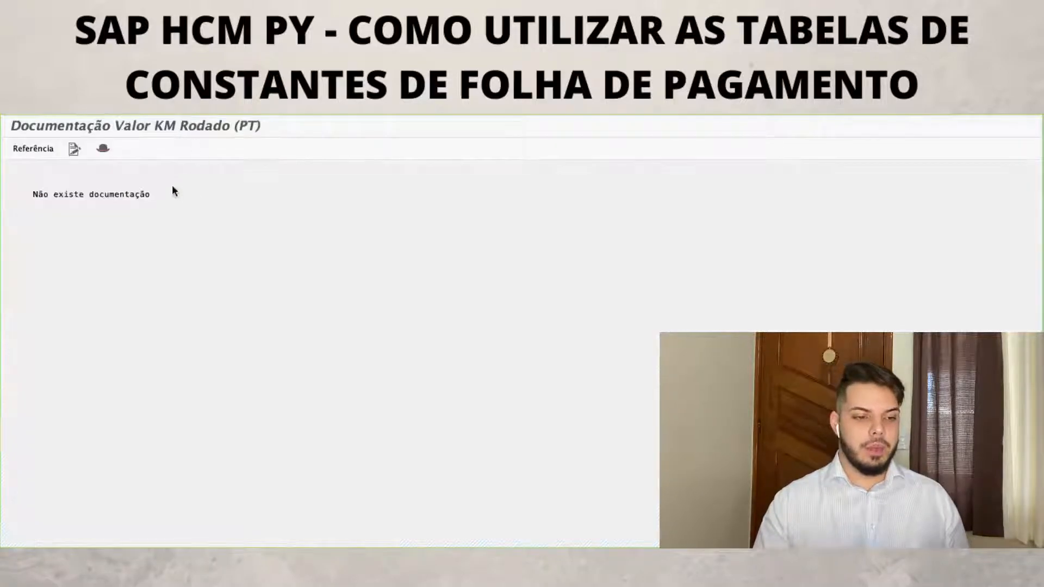
pyautogui.click(189, 116)
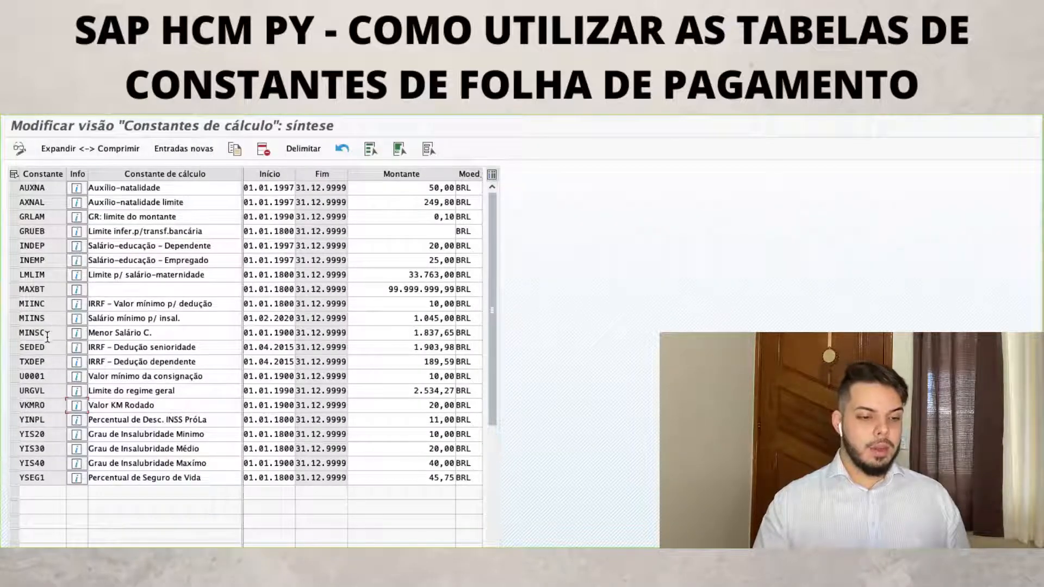
# - Delimit the validity of constant VKMRO with a new period starting 01.08.2020
pyautogui.click(14, 406)
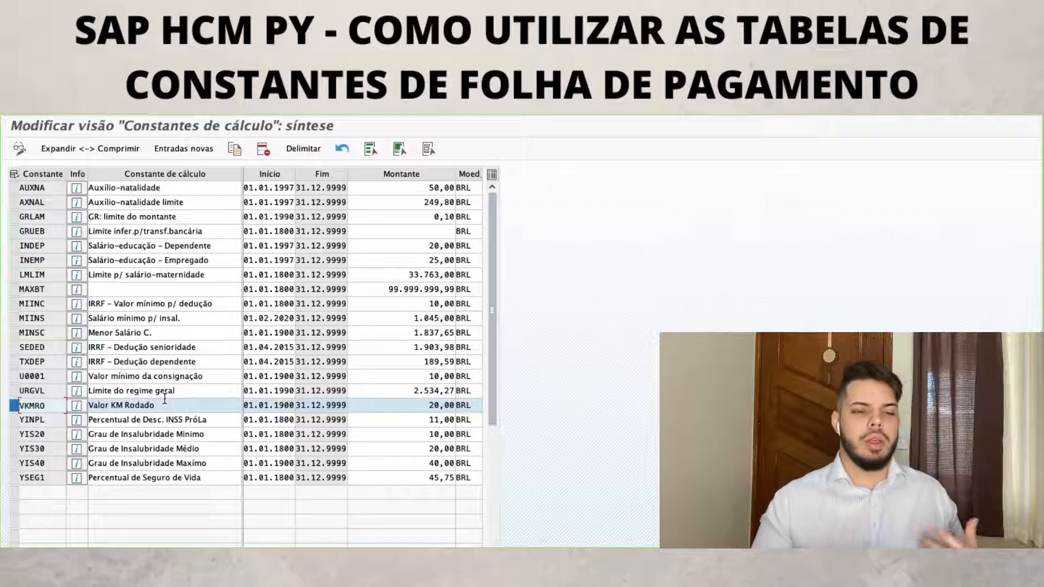
pyautogui.click(302, 148)
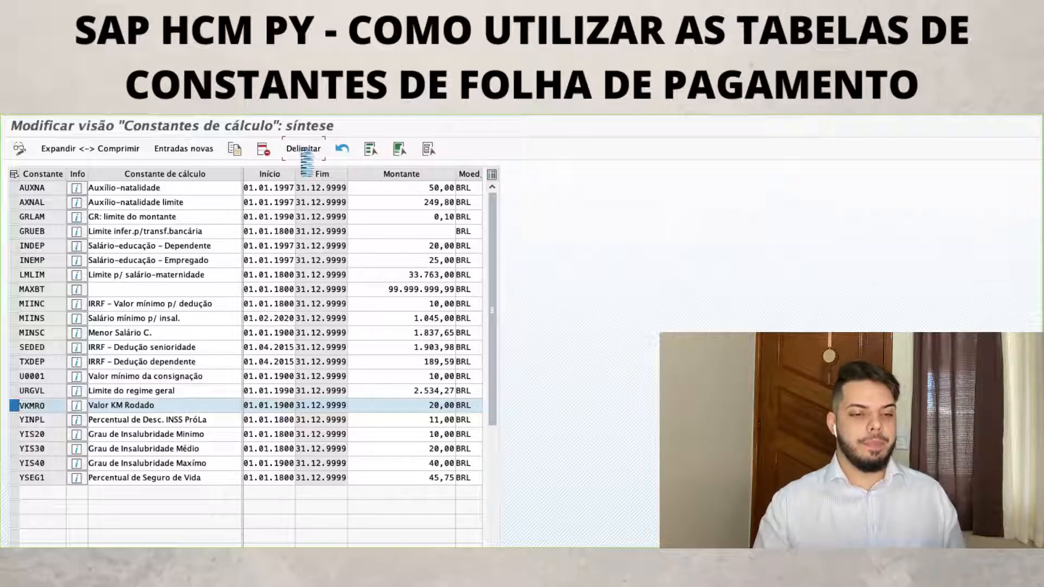
pyautogui.write('01')
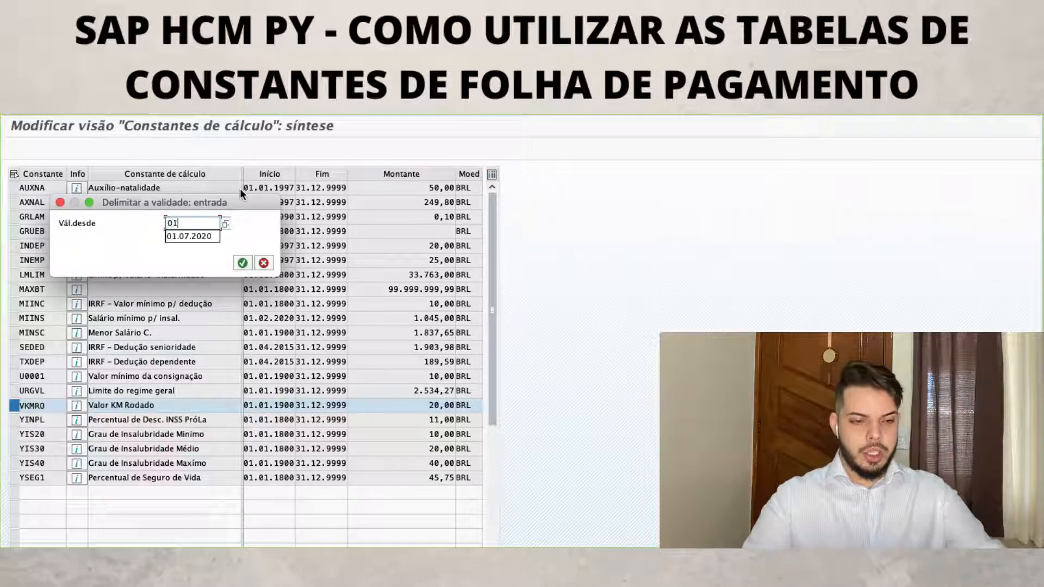
pyautogui.write('.08.2020')
pyautogui.press('Return')
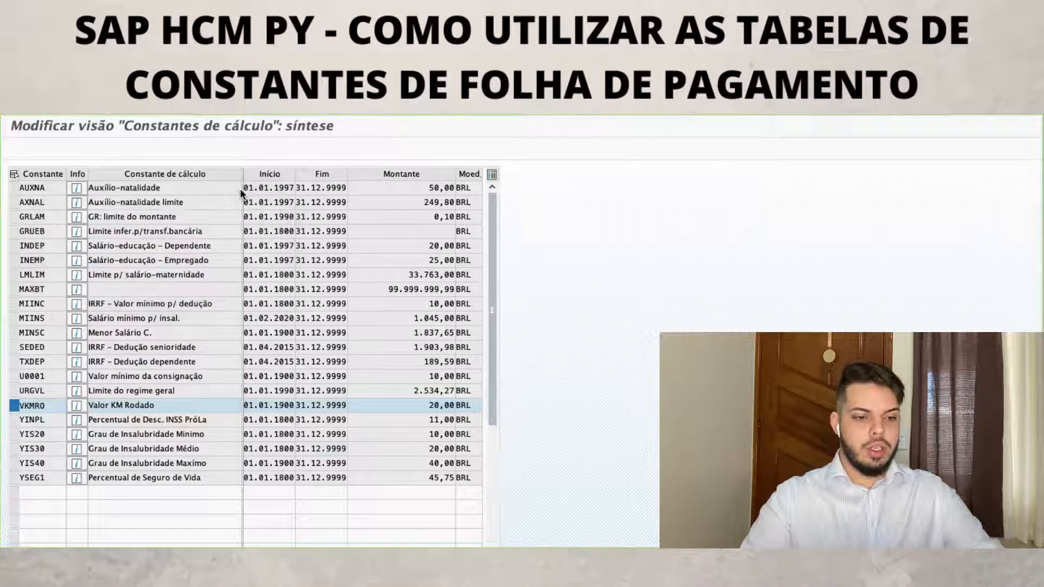
# - Set the amount of VKMRO's period starting 01.08.2020 to 25 and save the delimited entry
pyautogui.click(431, 186)
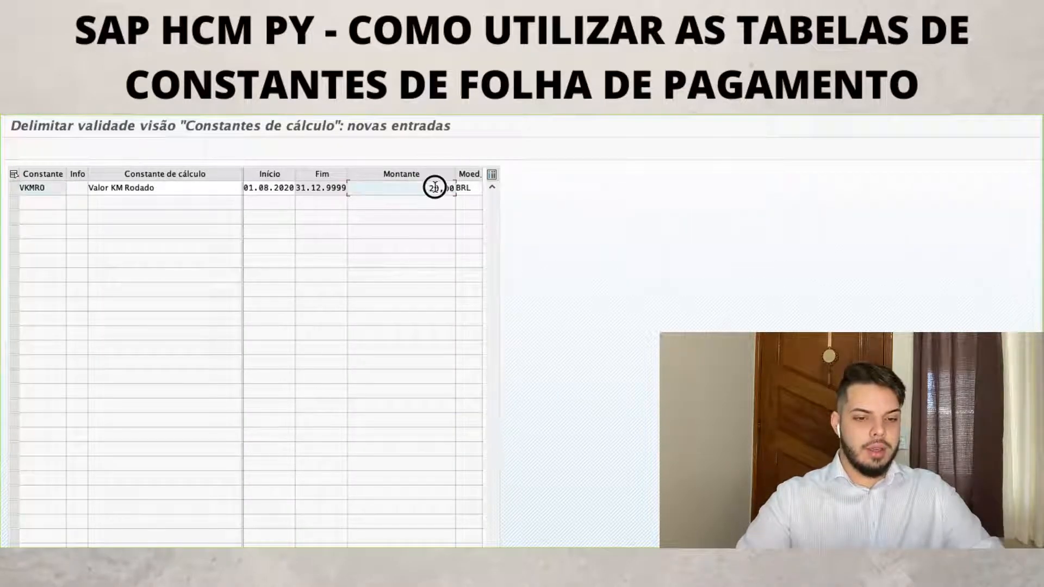
pyautogui.write('5')
pyautogui.press('Return')
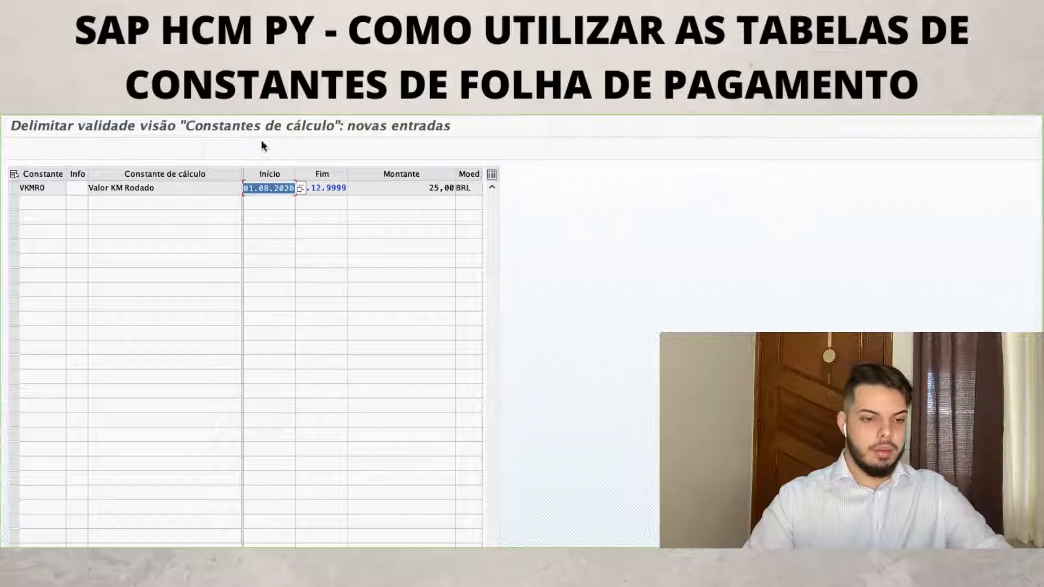
pyautogui.click(185, 115)
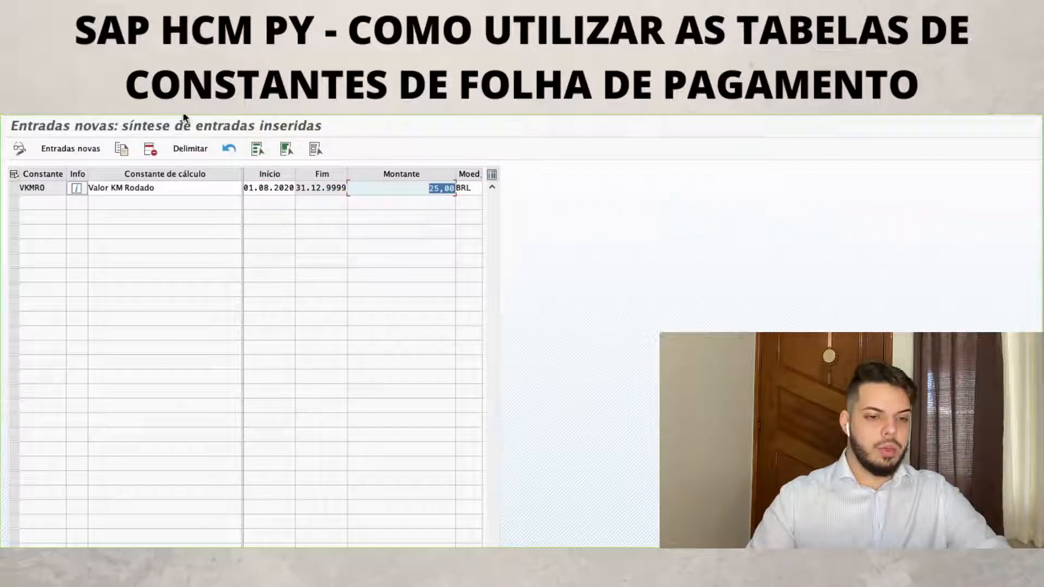
pyautogui.click(156, 116)
pyautogui.press('Return')
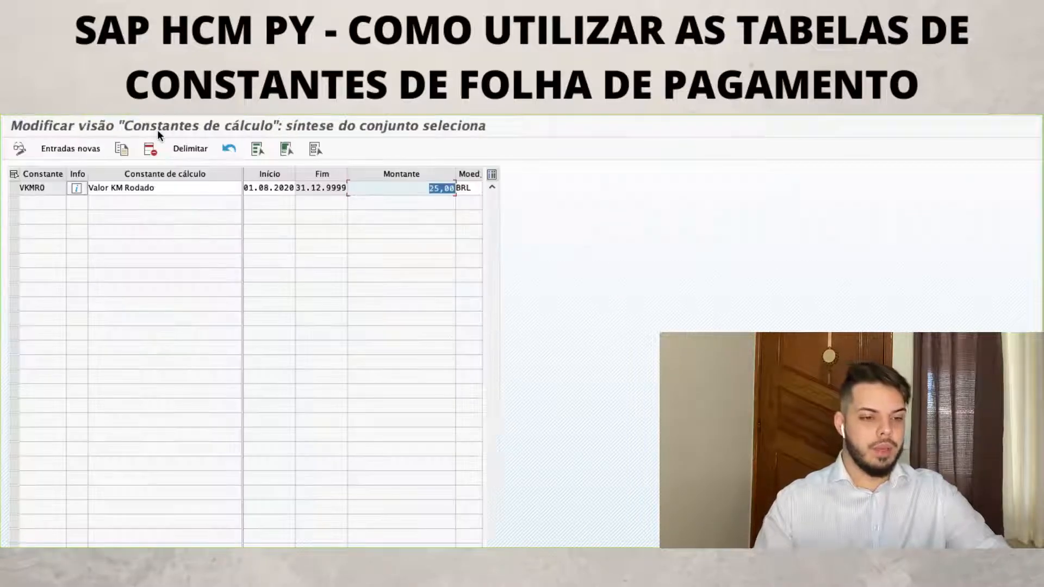
# - Reopen view V_T511P for maintenance and expand constant VKMRO to review the dates and amounts of its validity periods
pyautogui.press('F3')
pyautogui.click(155, 315)
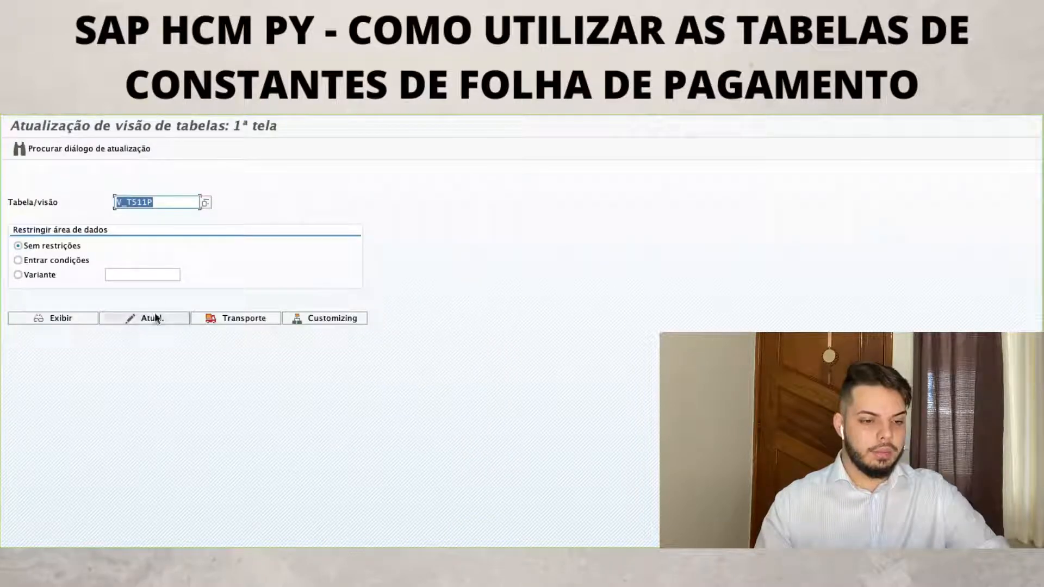
pyautogui.press('Return')
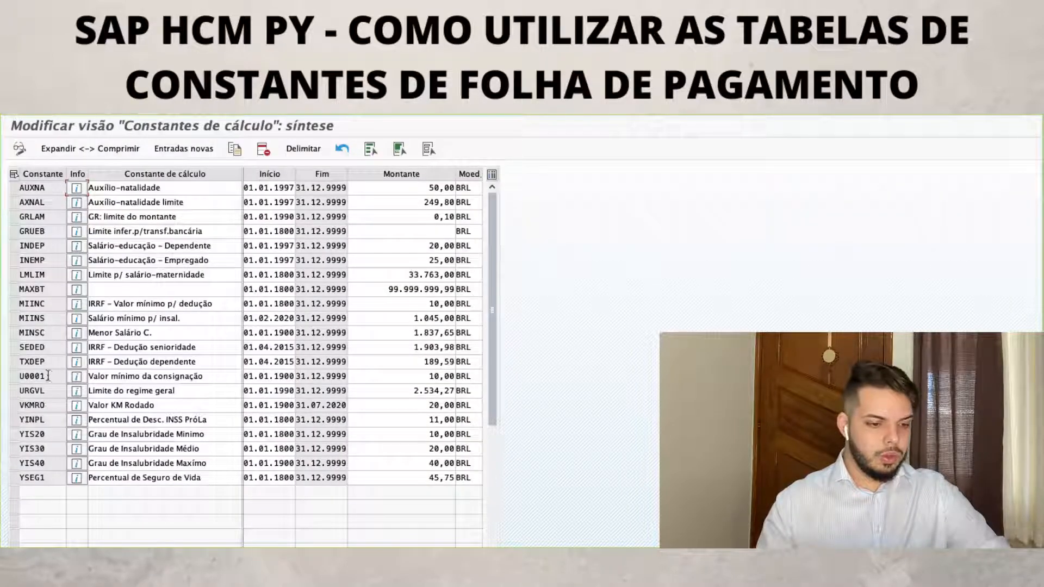
pyautogui.click(15, 406)
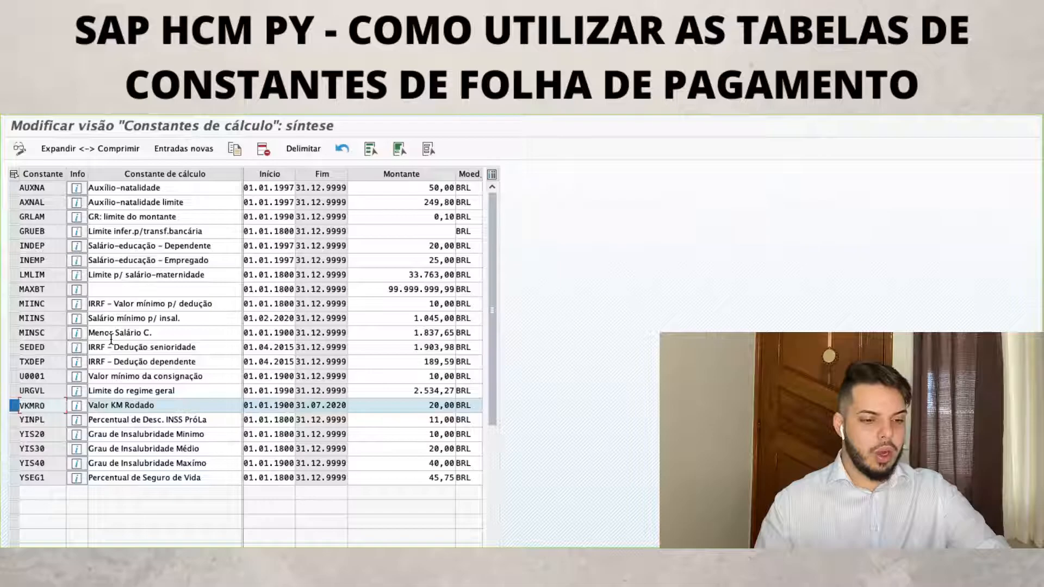
pyautogui.click(87, 147)
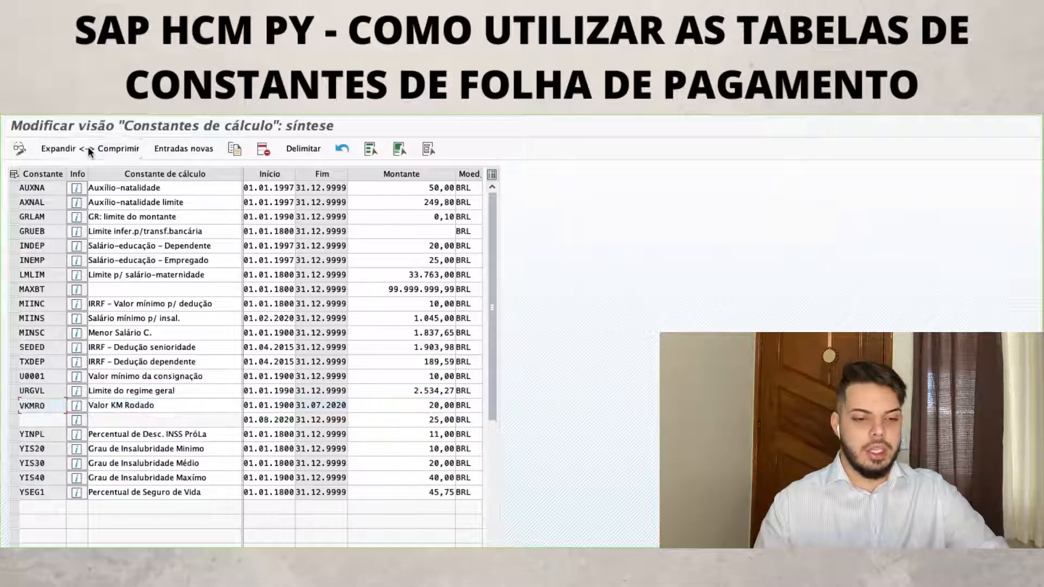
pyautogui.moveTo(245, 405); pyautogui.dragTo(294, 405)
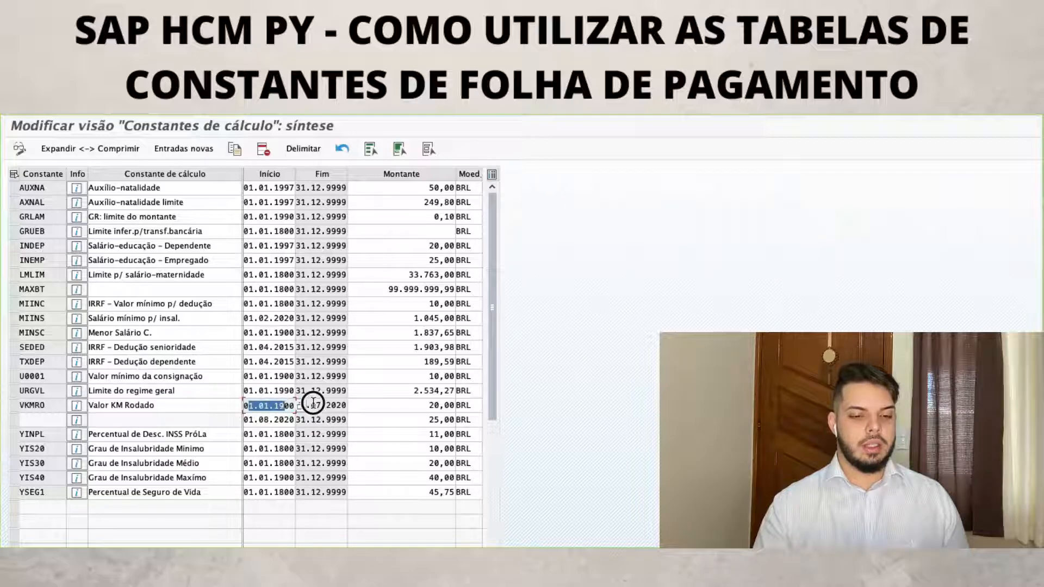
pyautogui.click(309, 405)
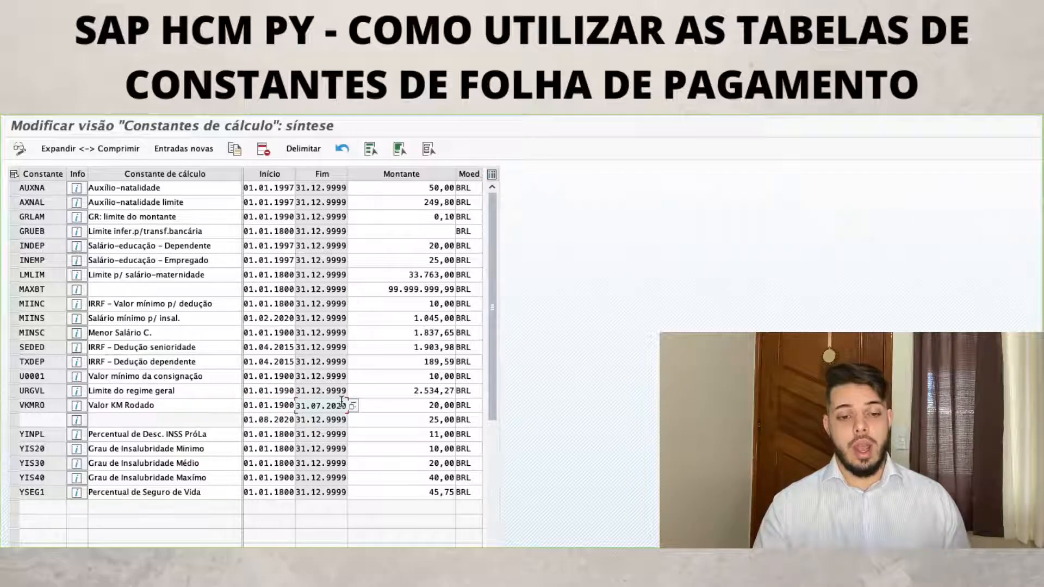
pyautogui.click(259, 420)
pyautogui.click(369, 421)
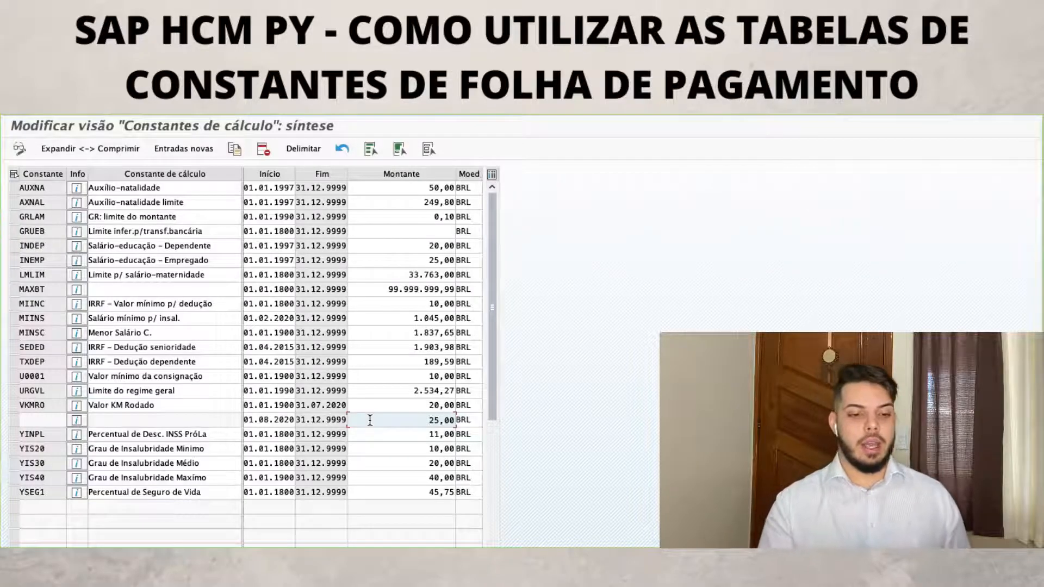
# - Switch to the session with calculation rule Z999 and examine the operations AMT=IVKMRO, MULTI NAA and ADDWT * under wage type 1309
pyautogui.hotkey('ctrl', 'Up')
pyautogui.click(580, 257)
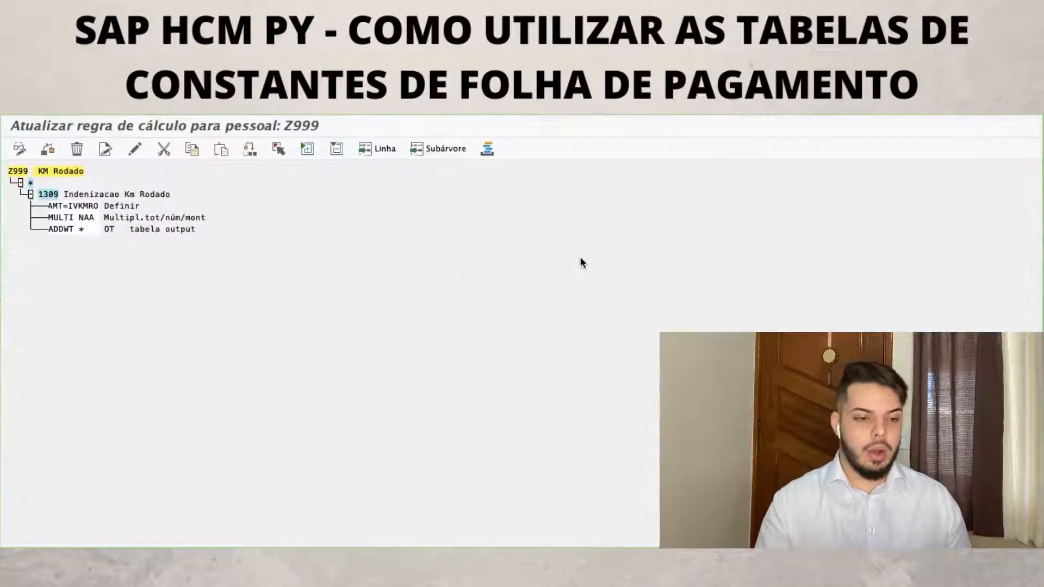
pyautogui.click(50, 206)
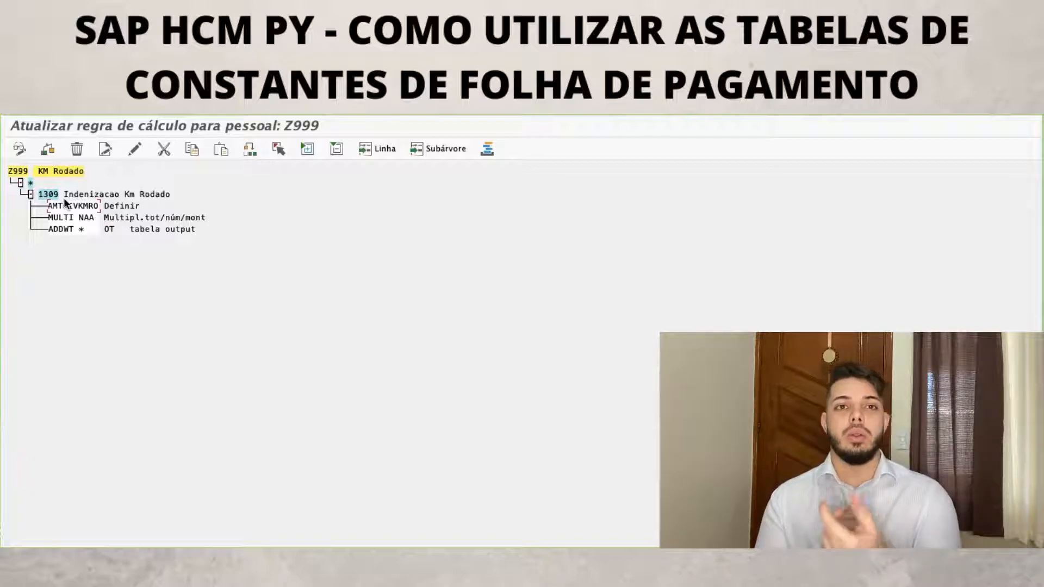
pyautogui.click(70, 204)
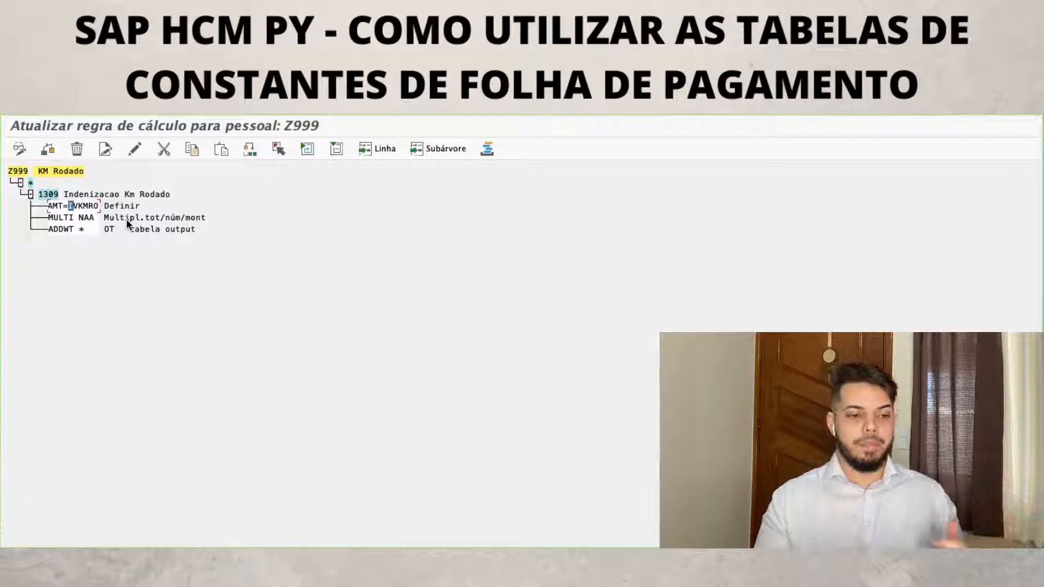
pyautogui.moveTo(77, 205); pyautogui.dragTo(102, 206)
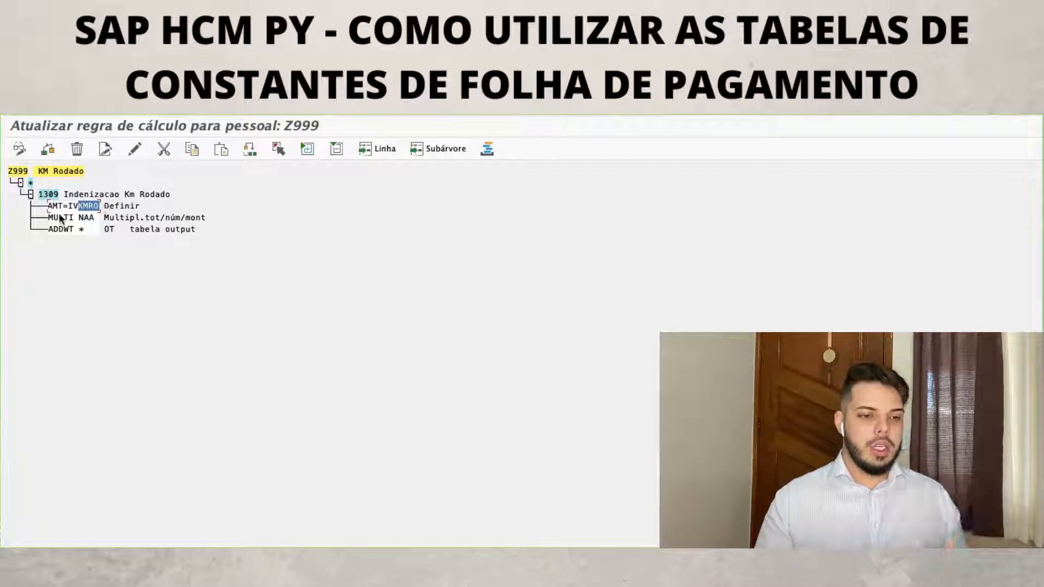
pyautogui.moveTo(48, 218); pyautogui.dragTo(73, 217)
pyautogui.click(82, 215)
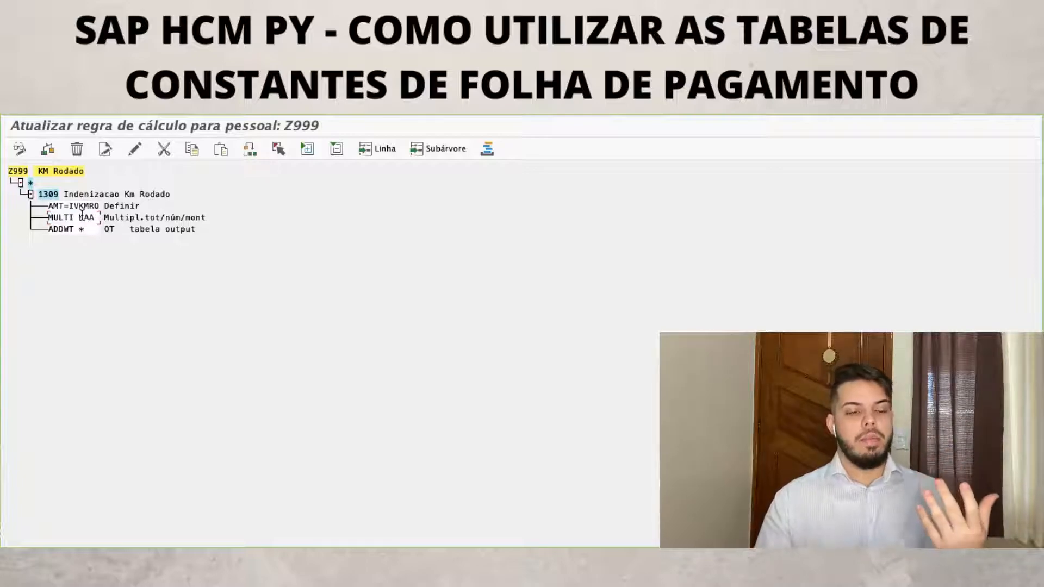
pyautogui.moveTo(90, 218); pyautogui.dragTo(98, 219)
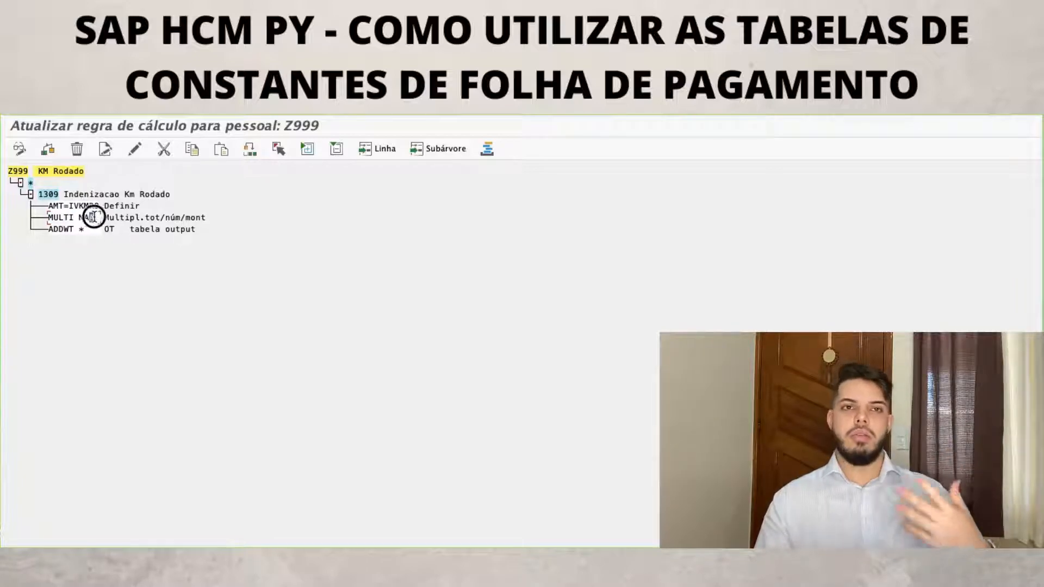
pyautogui.click(83, 229)
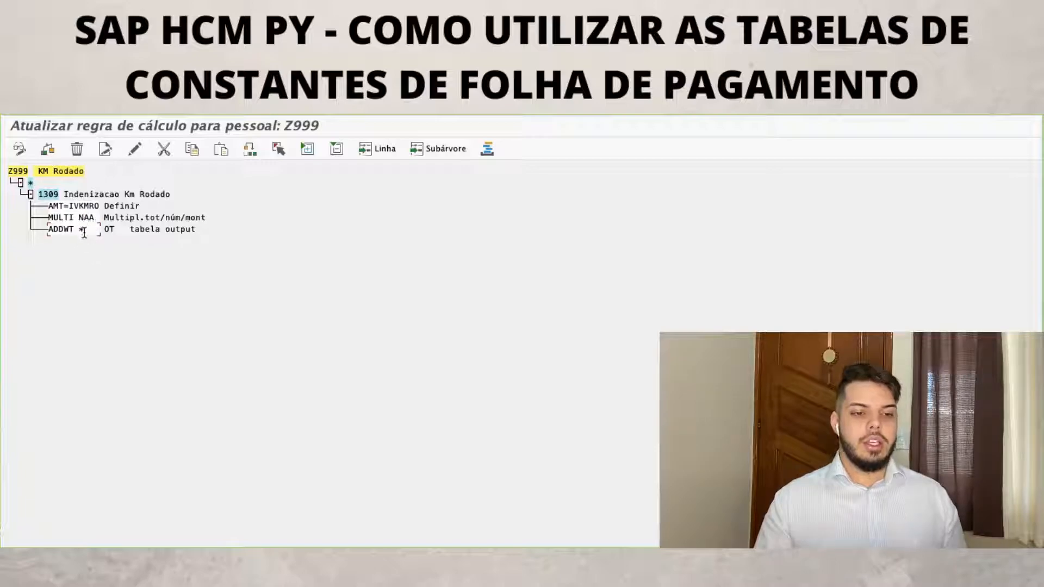